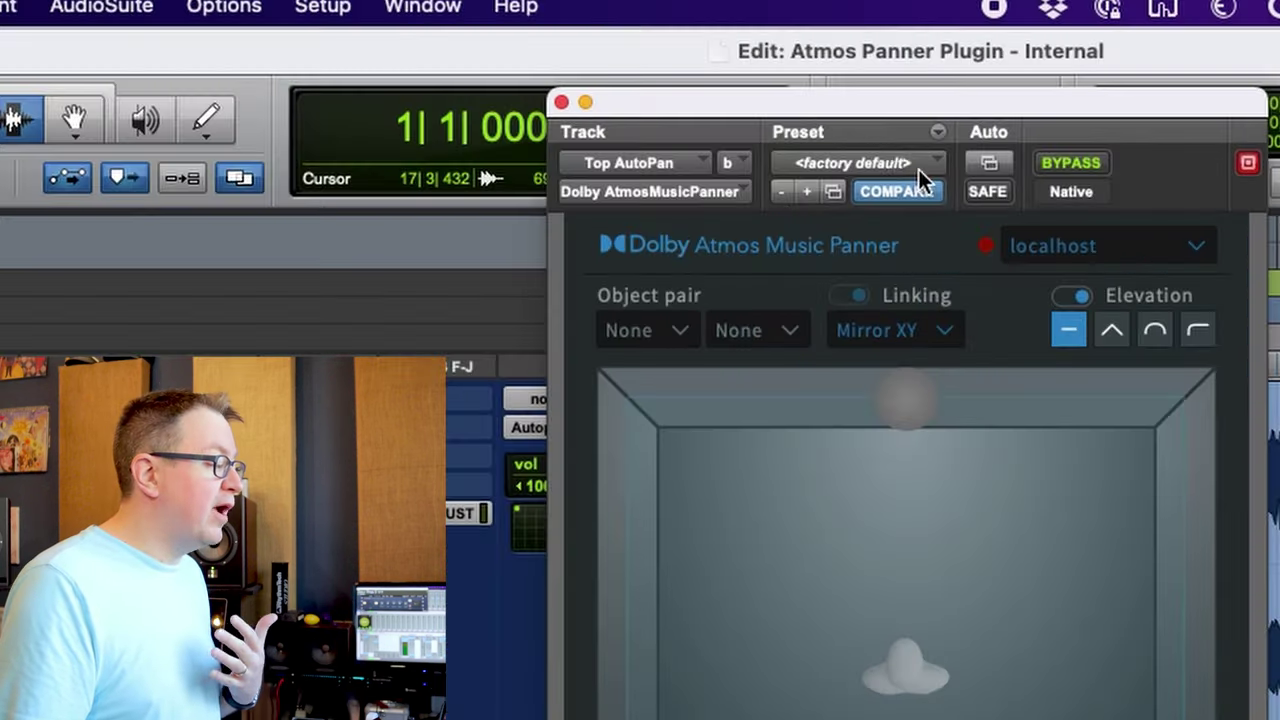
pyautogui.click(883, 163)
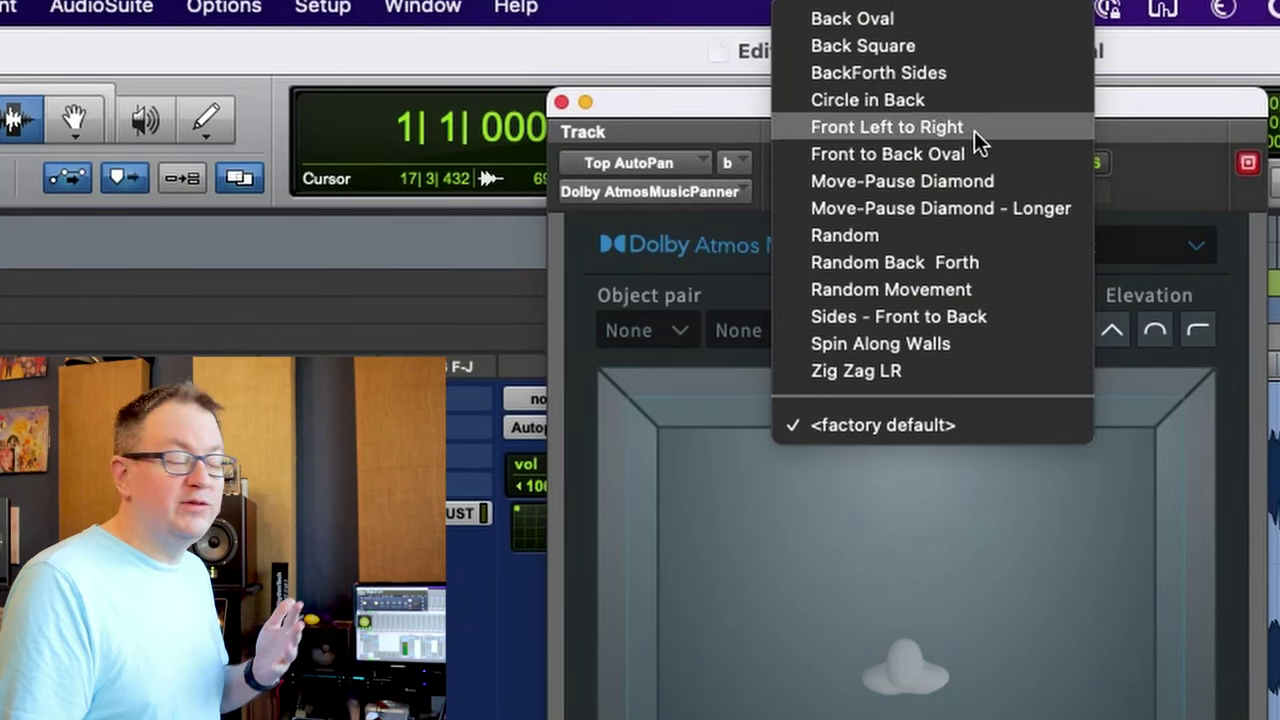
pyautogui.click(1188, 185)
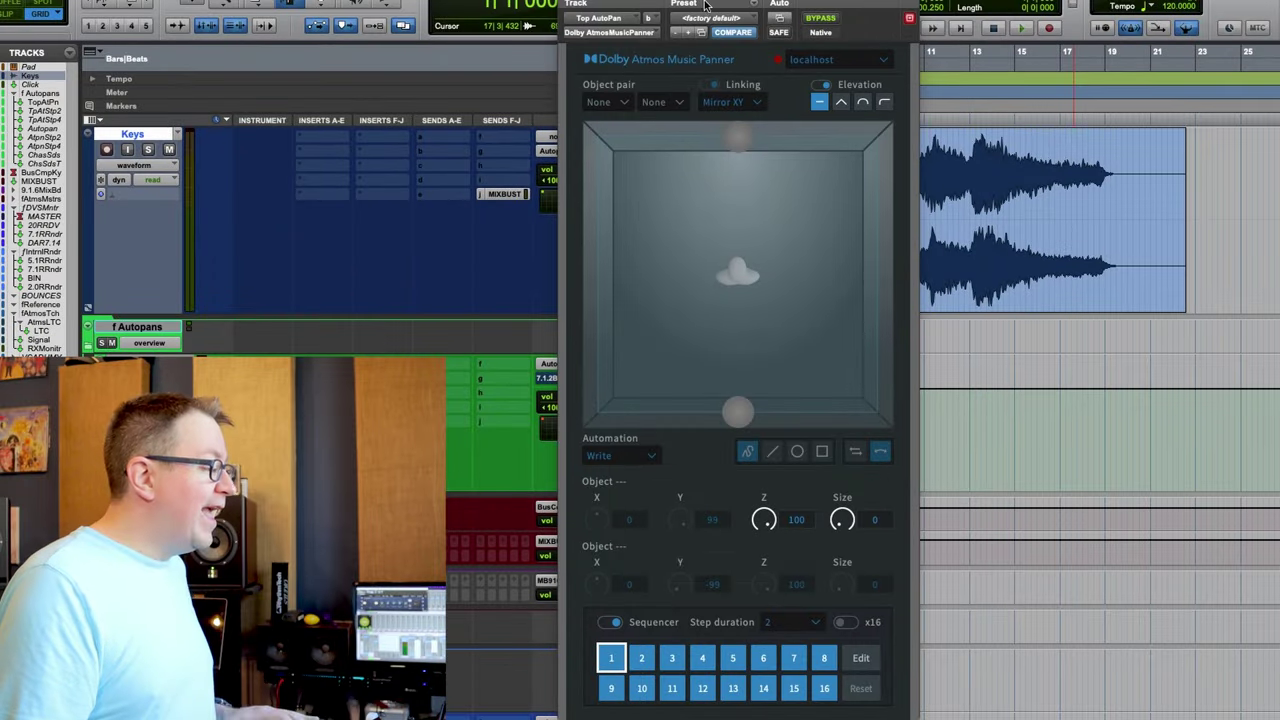
pyautogui.click(909, 18)
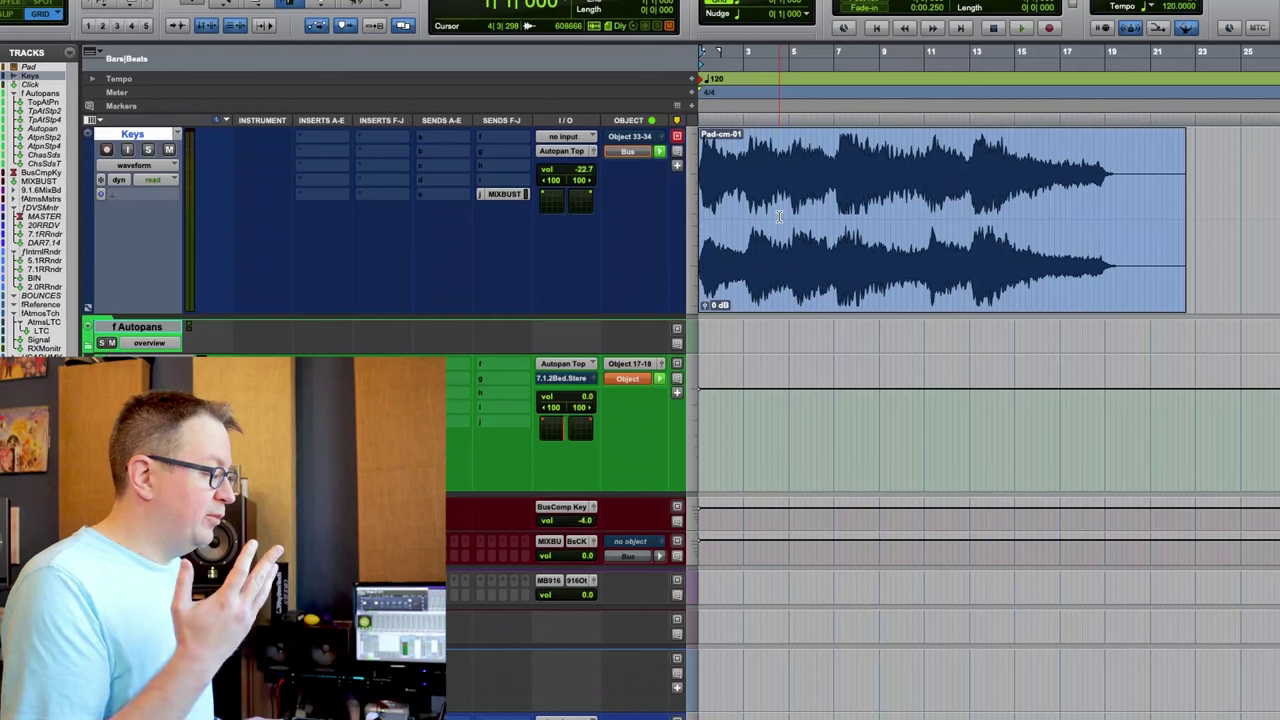
pyautogui.press('space')
pyautogui.press('space')
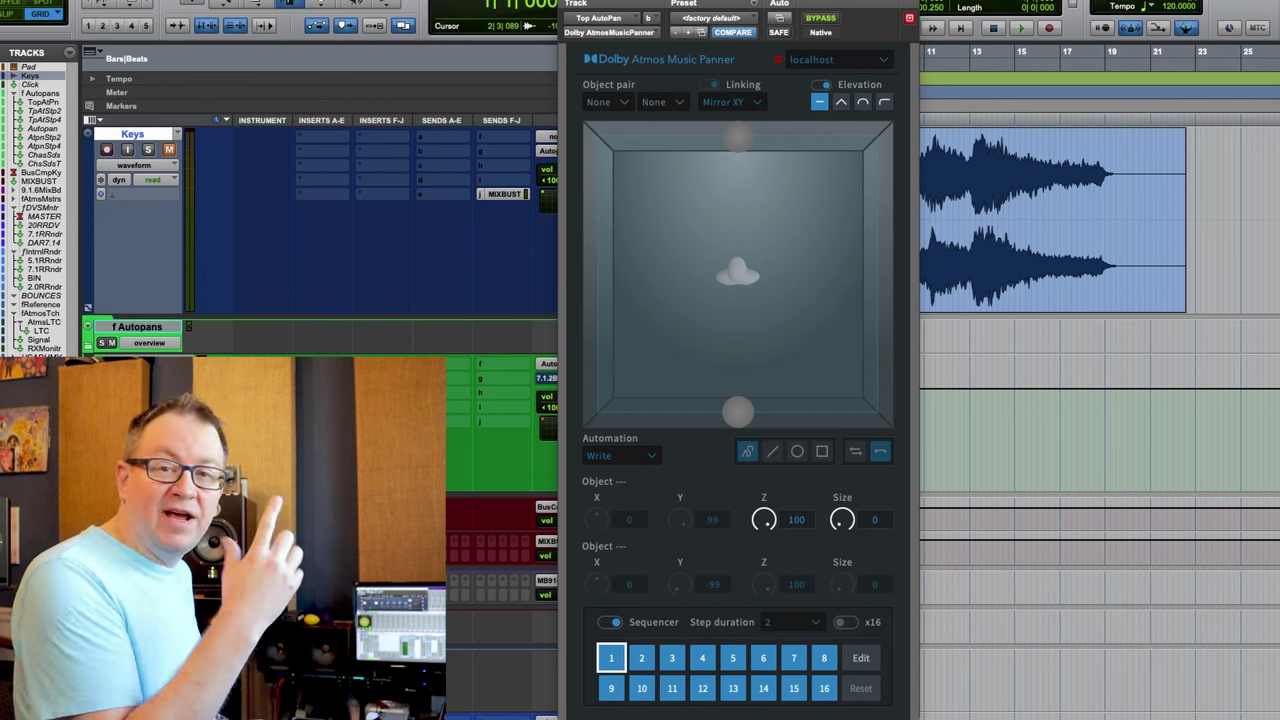
pyautogui.press('space')
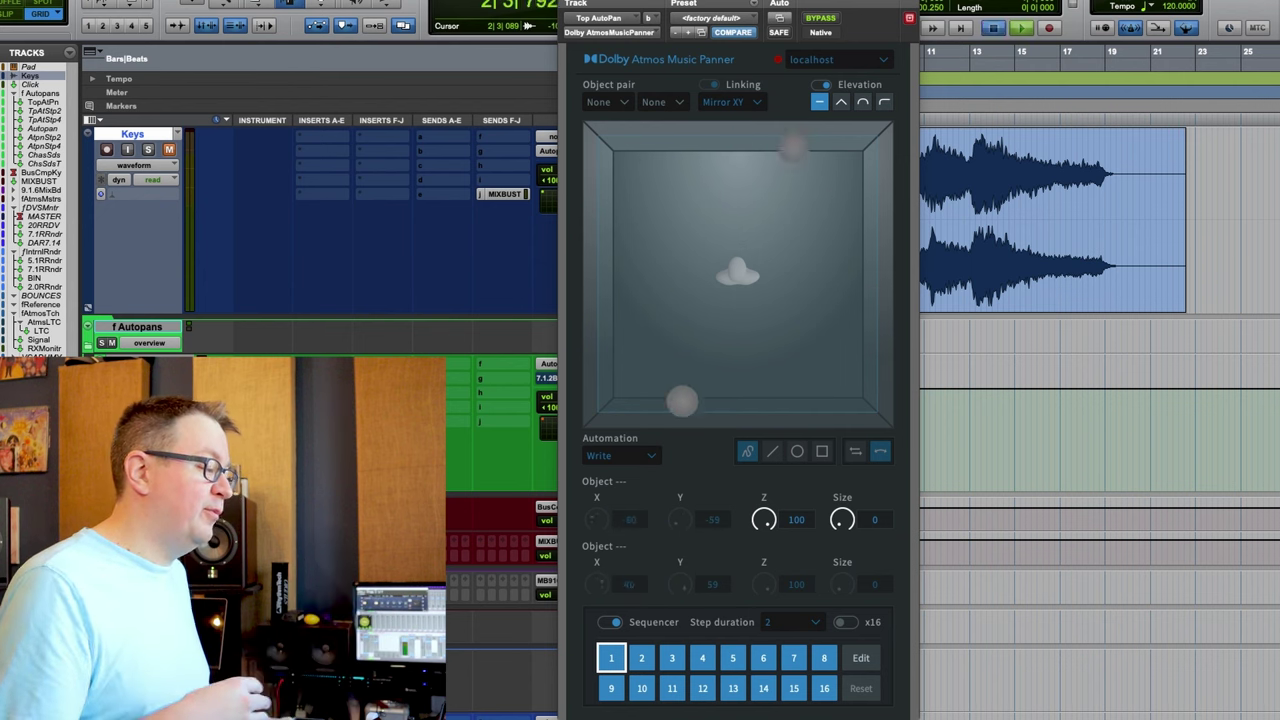
pyautogui.press('space')
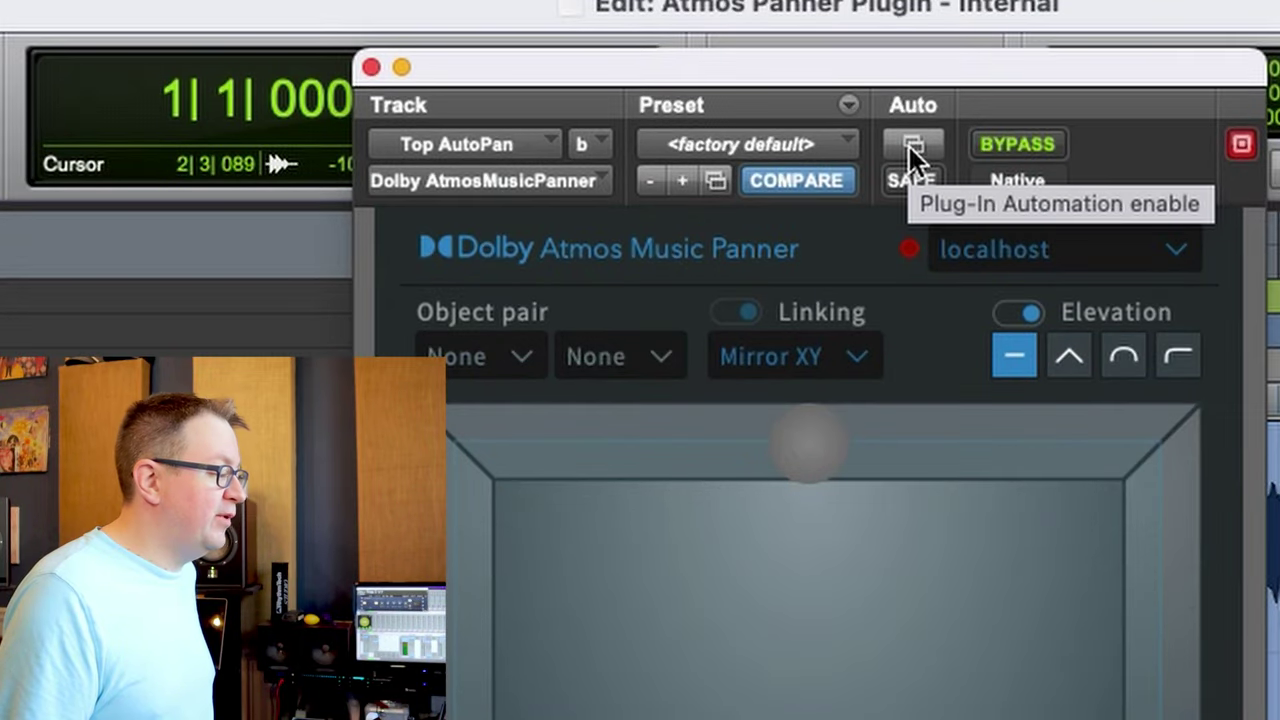
# Add the Dolby Atmos Music Panner's pan parameters to its automation list and confirm.
pyautogui.click(909, 146)
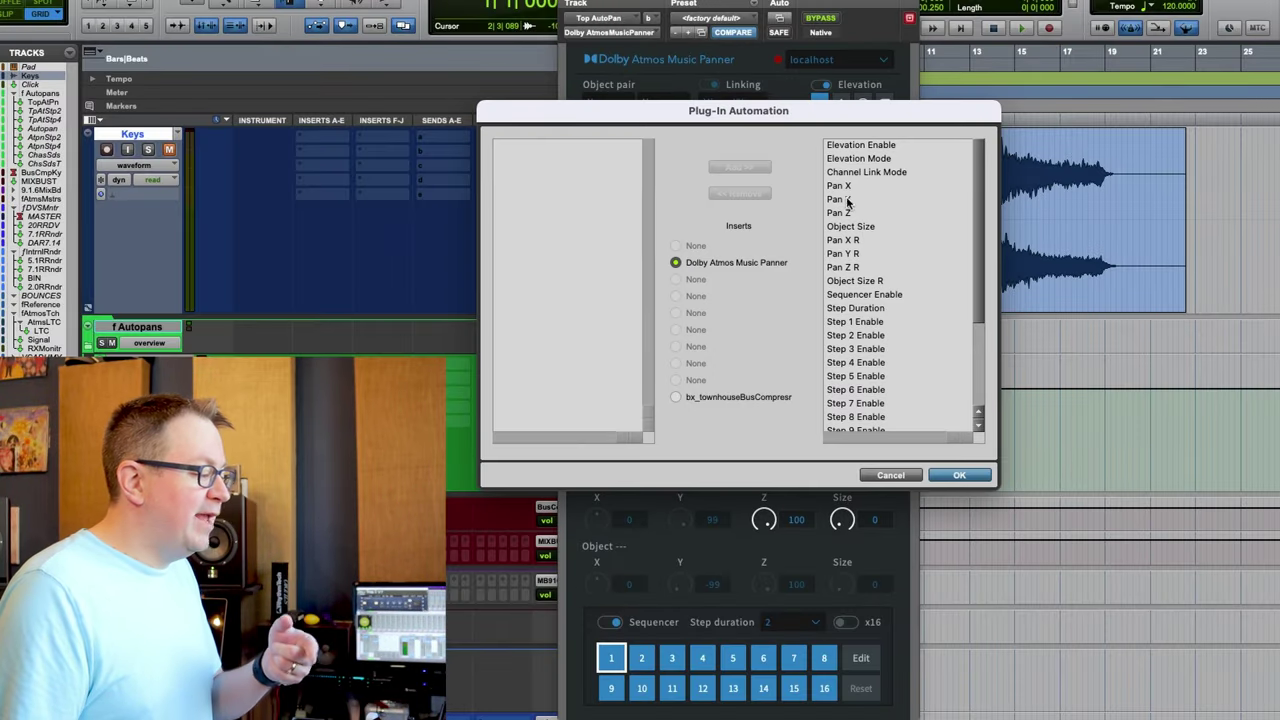
pyautogui.click(840, 260)
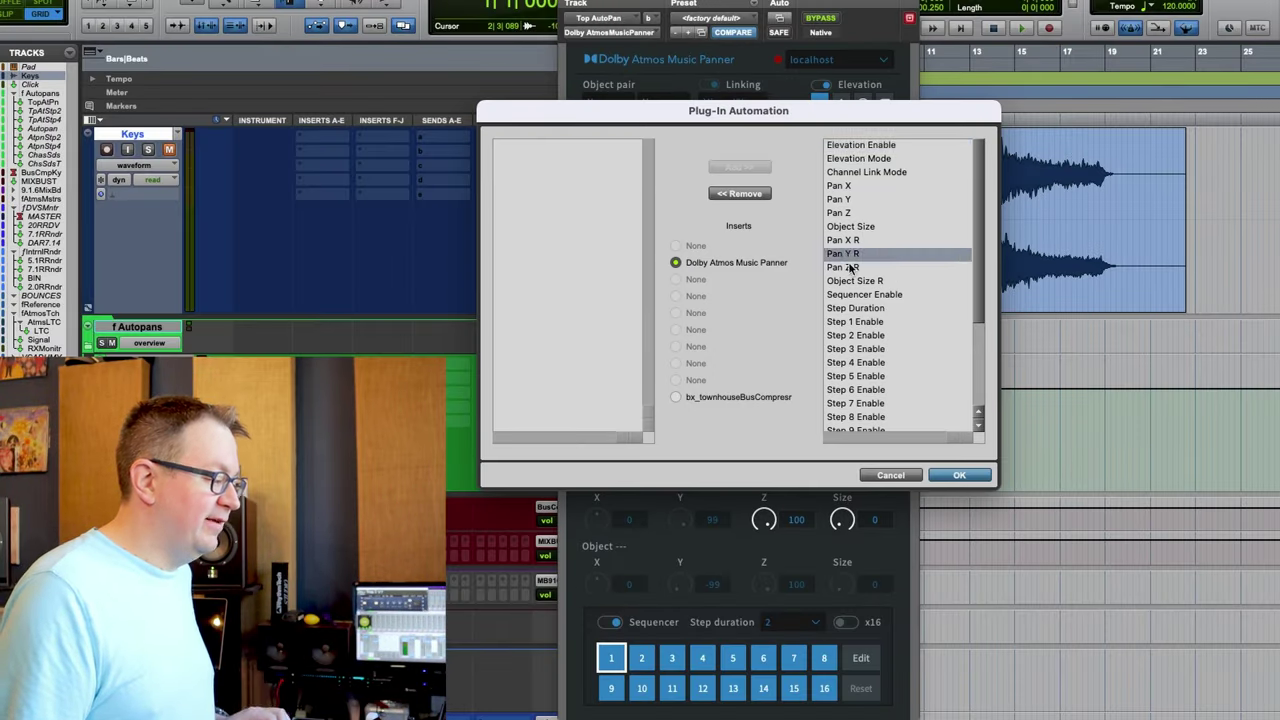
pyautogui.press('Return')
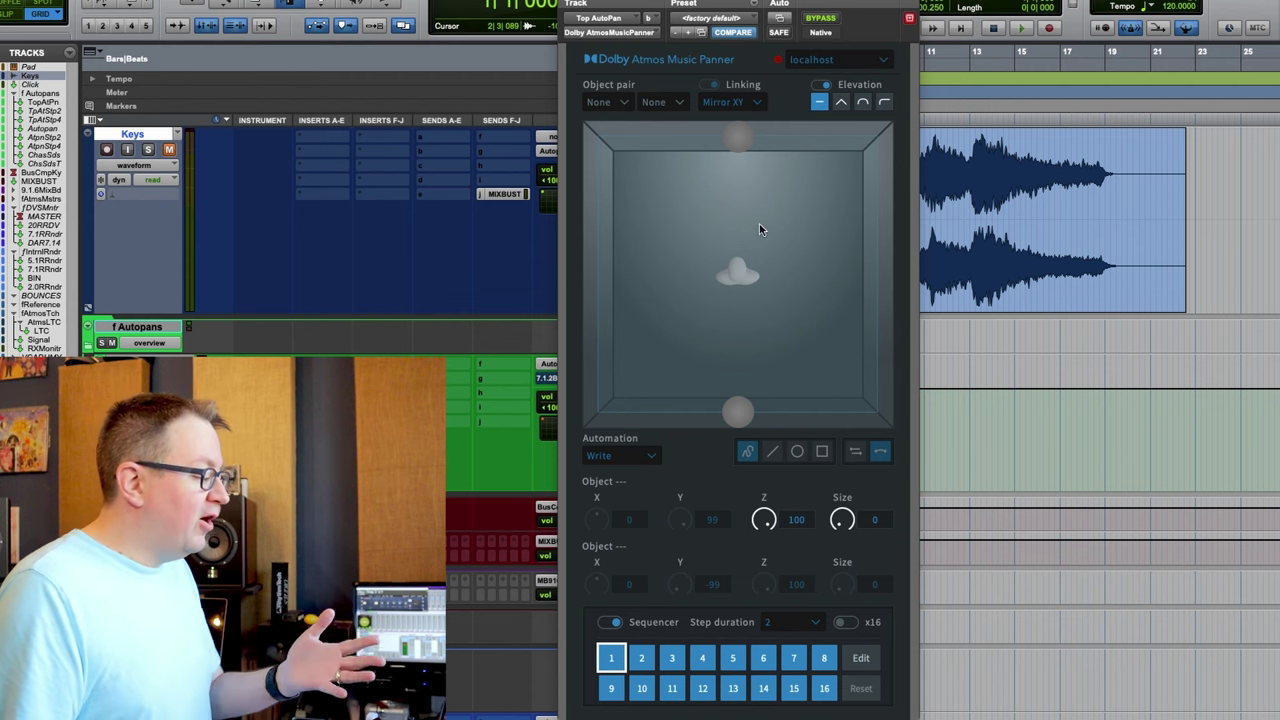
# Keep the panner on Write, enable plug-in automation writing, and set Top AutoPan to Touch.
pyautogui.click(643, 454)
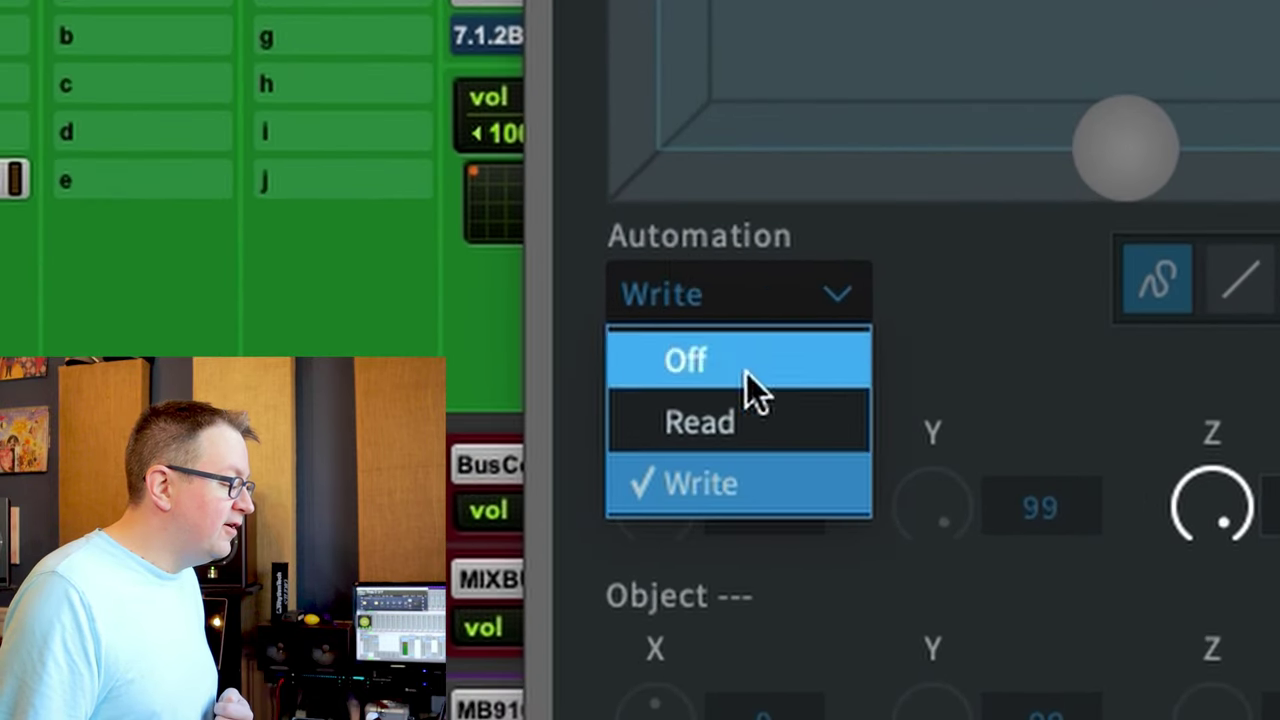
pyautogui.click(762, 483)
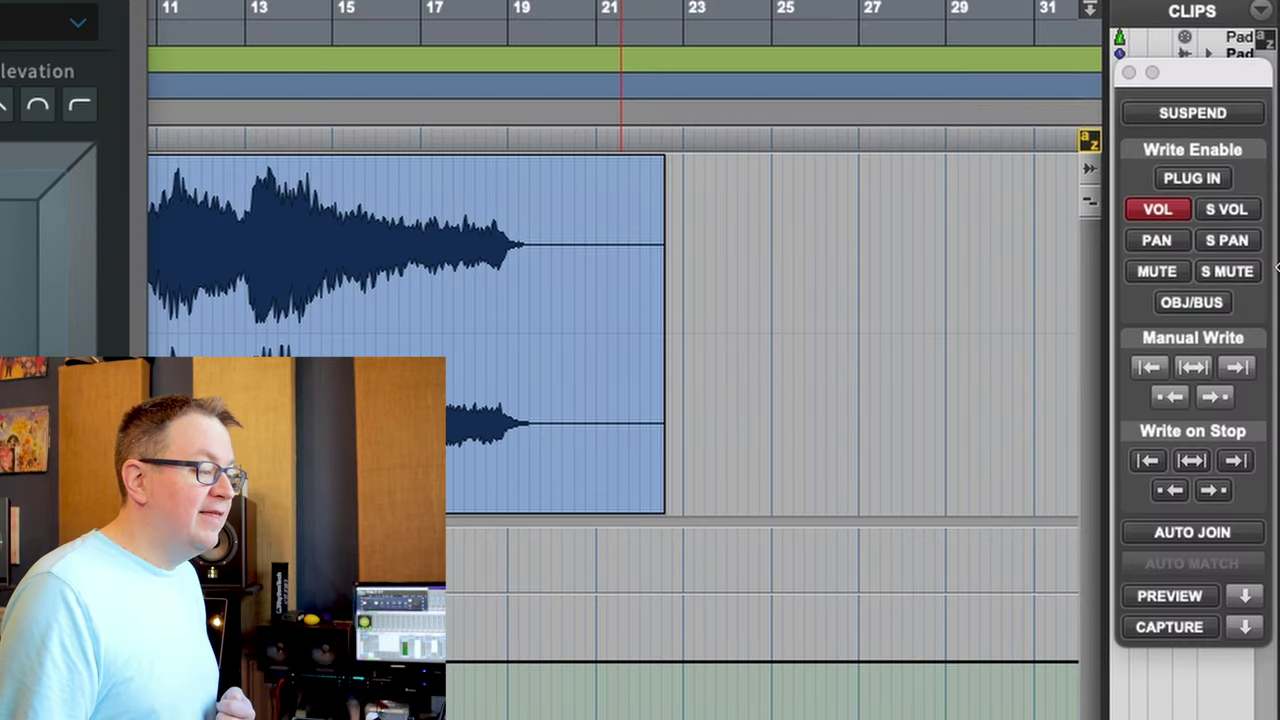
pyautogui.click(1189, 178)
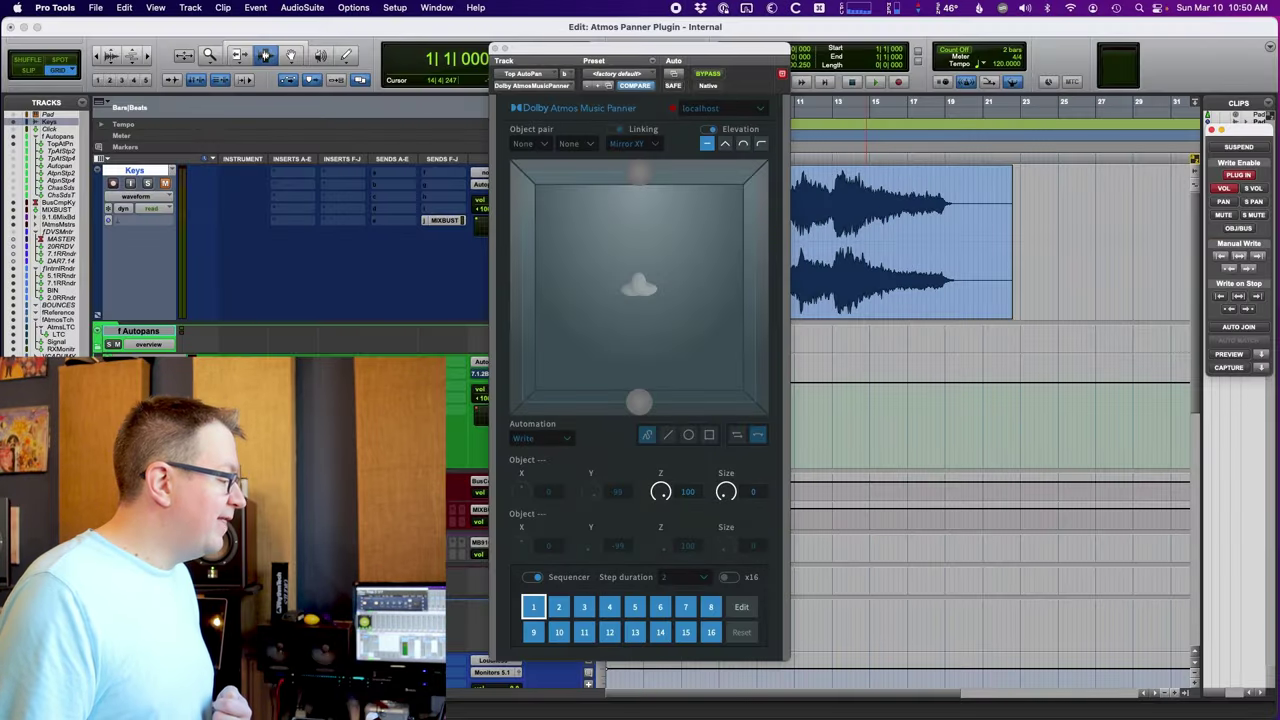
pyautogui.click(163, 357)
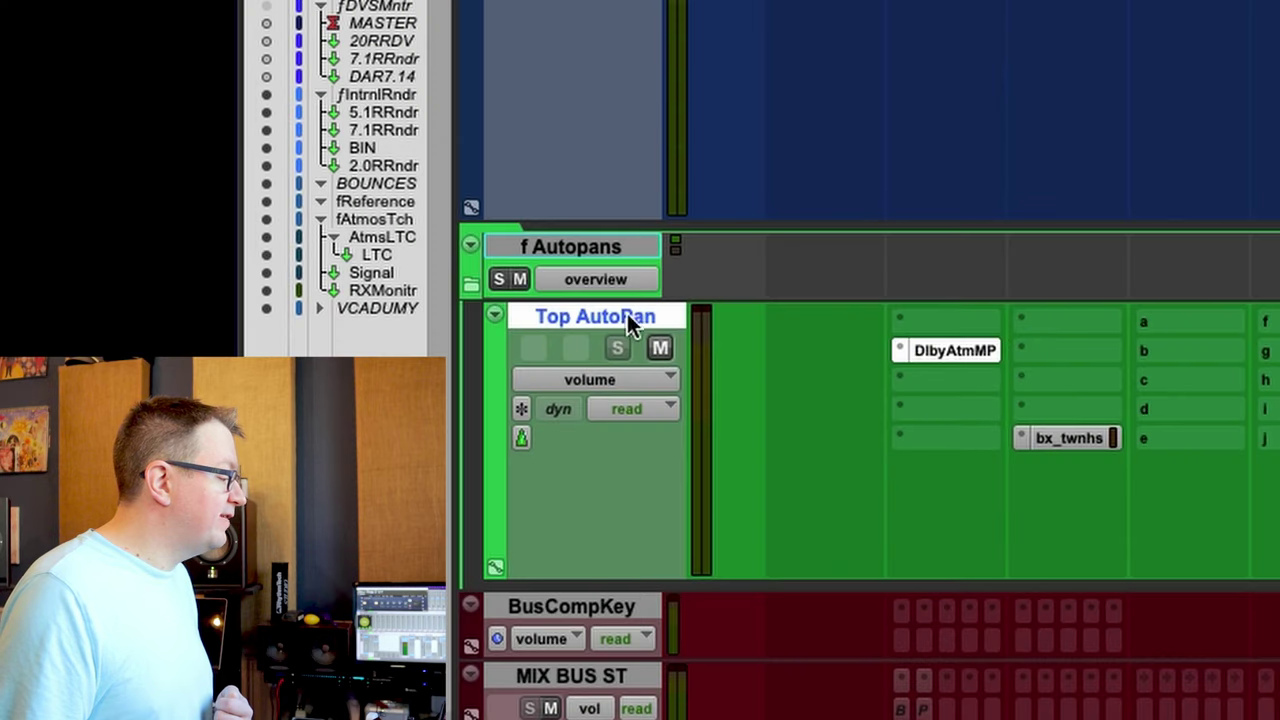
pyautogui.click(646, 409)
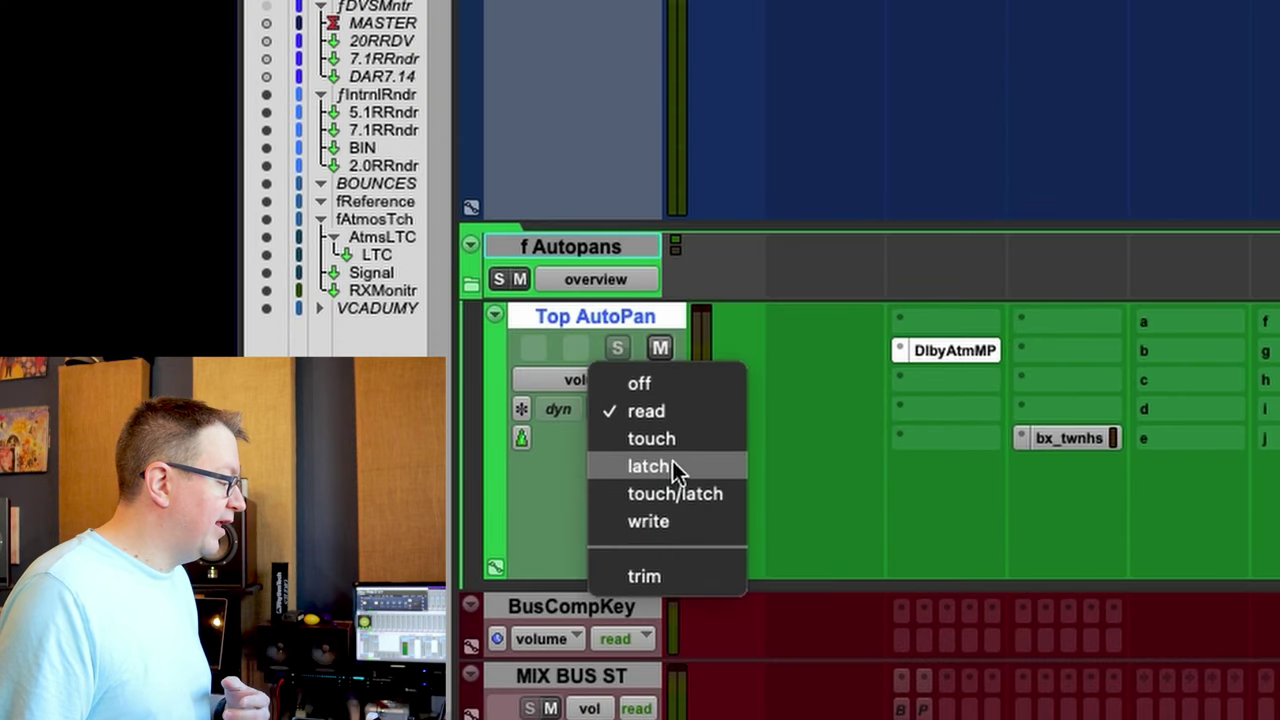
pyautogui.click(676, 441)
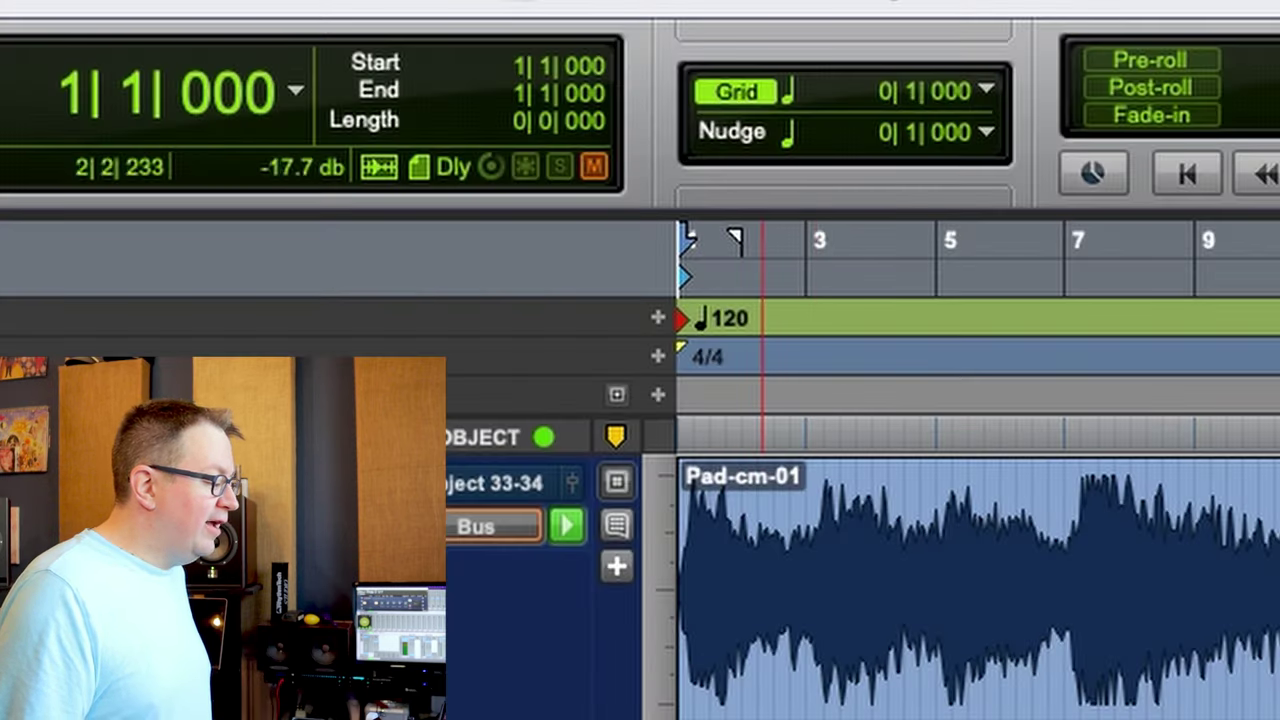
# Make a 1-bar selection starting at the session start.
pyautogui.click(763, 440)
pyautogui.press('Return')
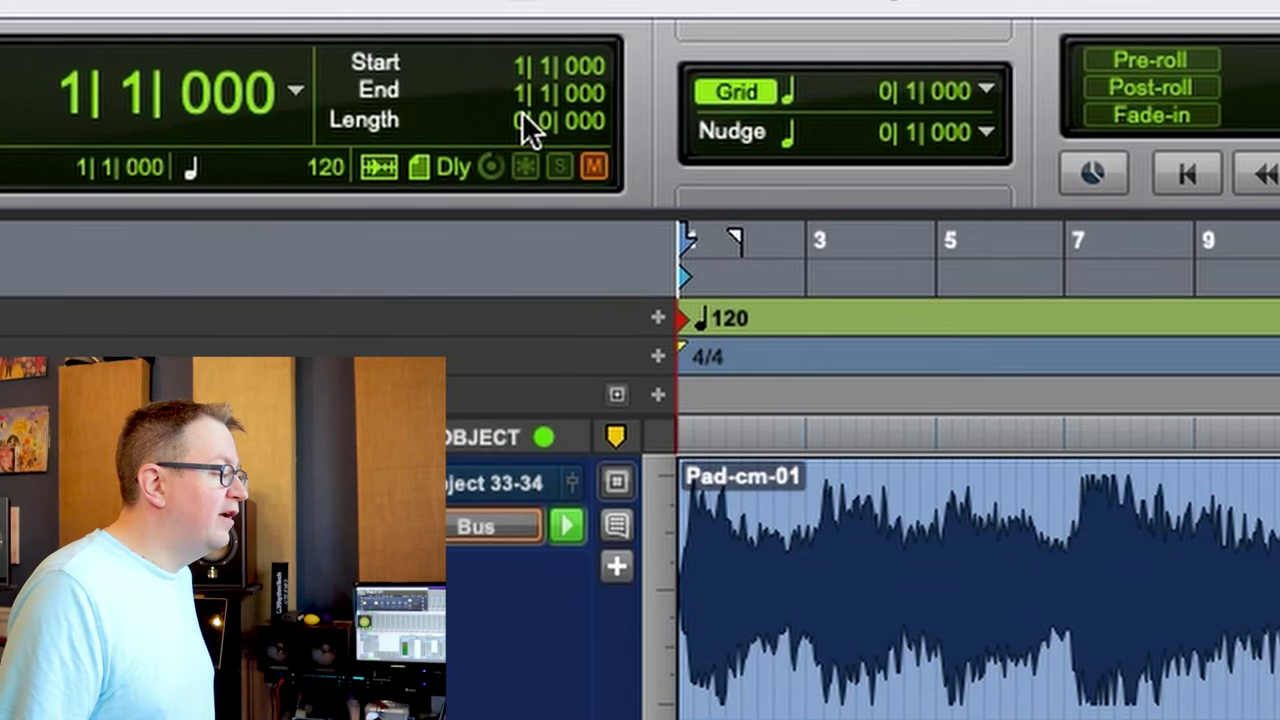
pyautogui.click(518, 120)
pyautogui.write('1')
pyautogui.press('Return')
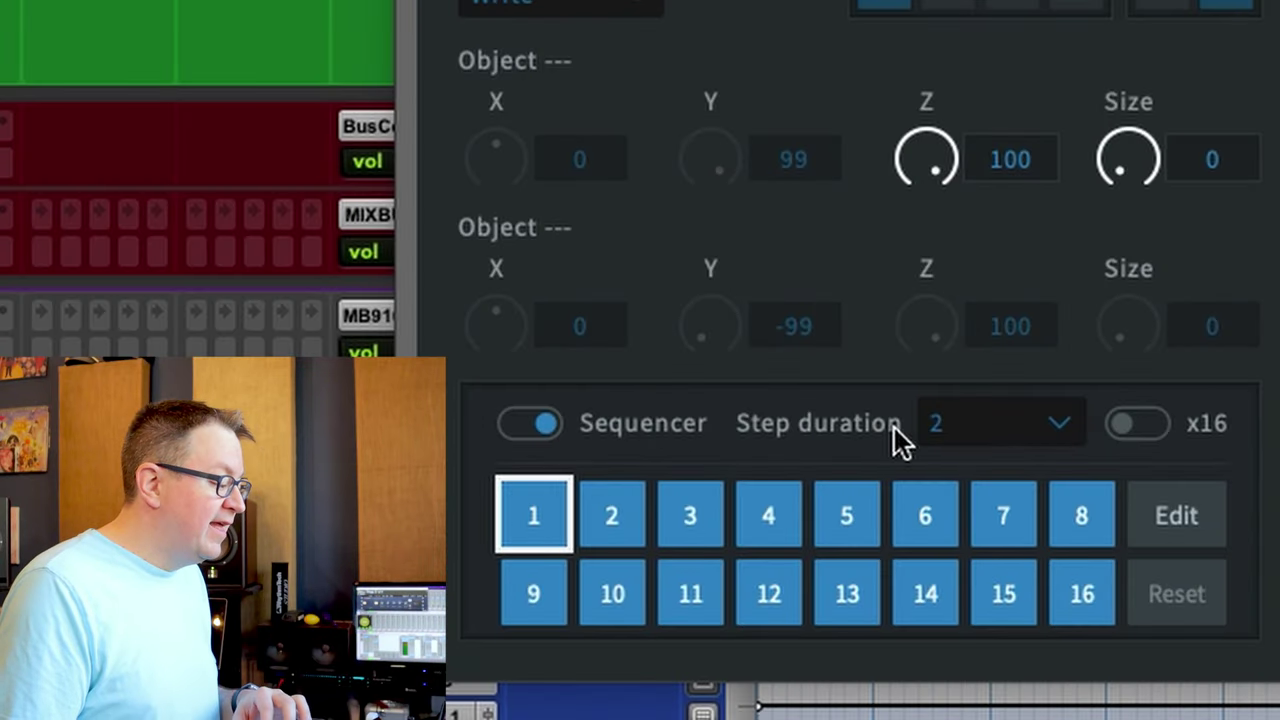
pyautogui.click(1025, 437)
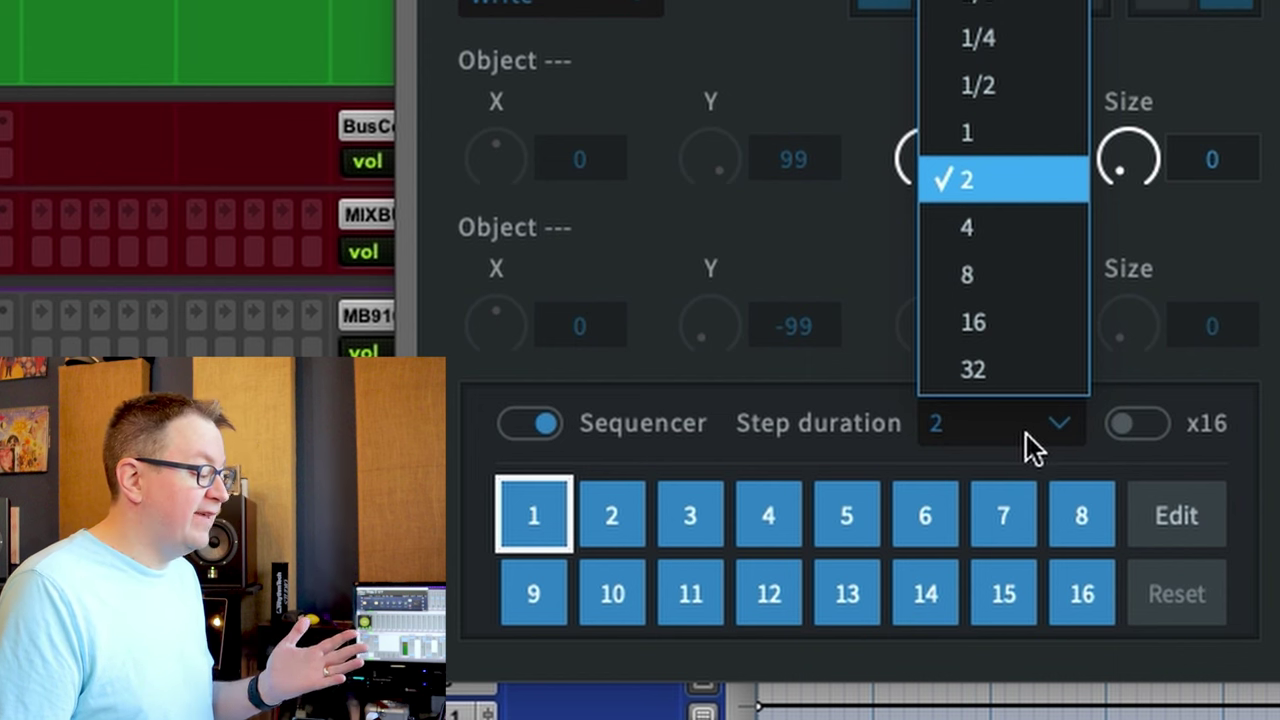
pyautogui.click(1051, 425)
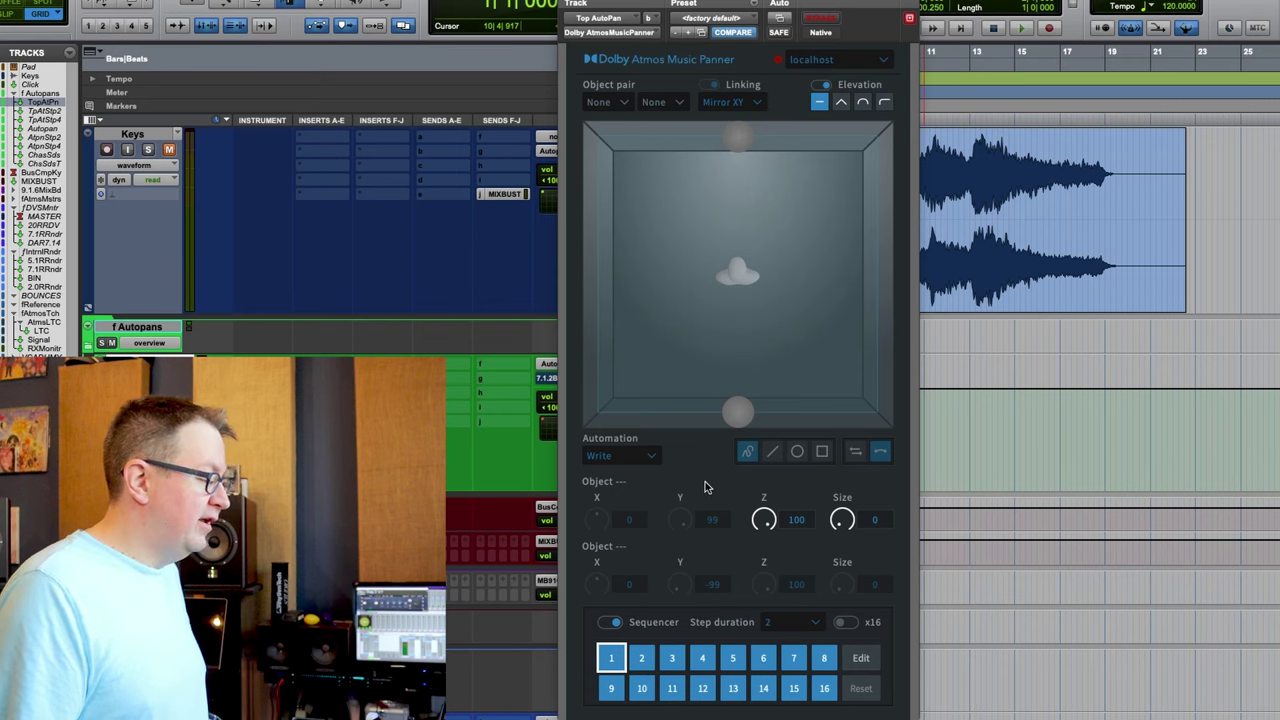
# Play and stop the session, then close the Dolby Atmos Music Panner window.
pyautogui.press('space')
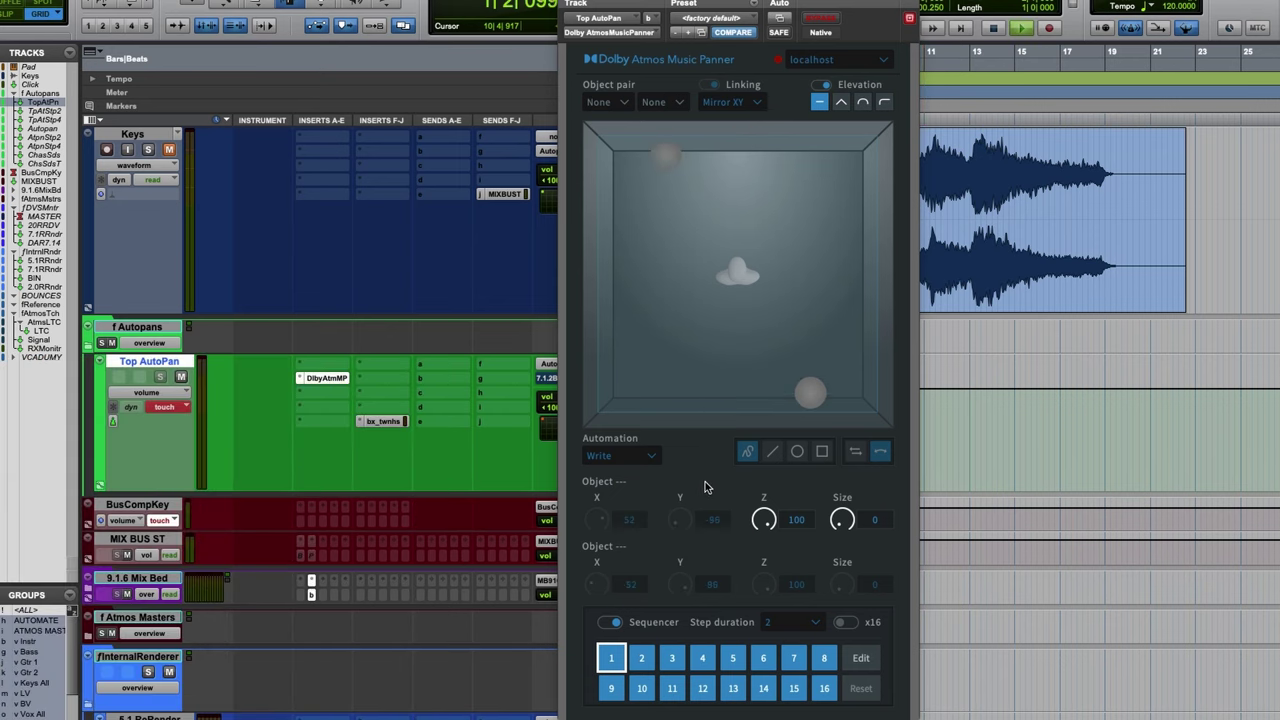
pyautogui.press('space')
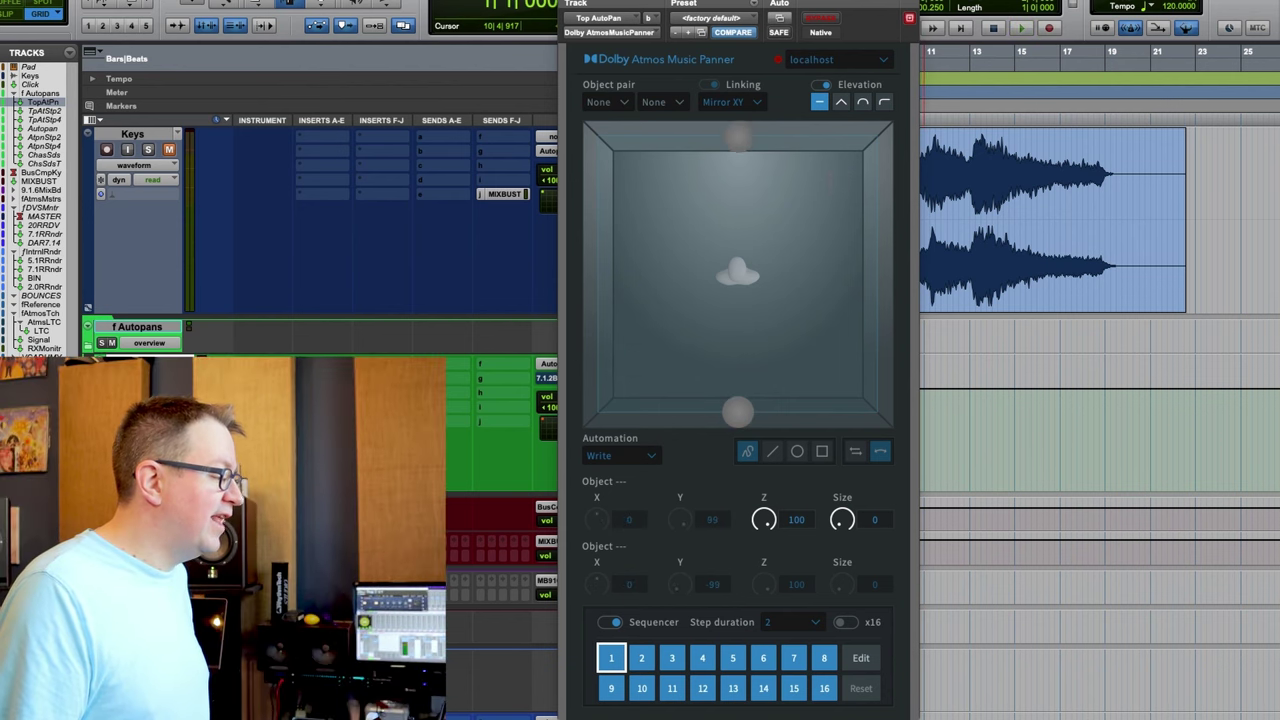
pyautogui.press('super+w')
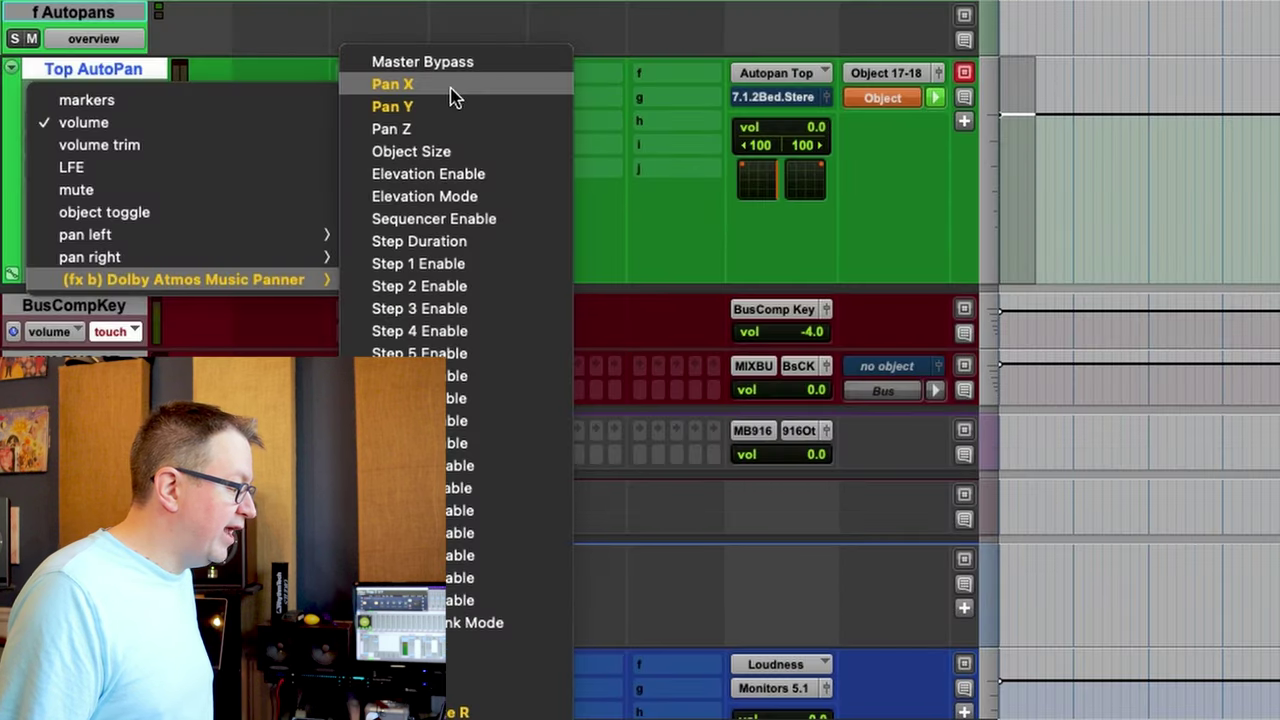
# Show the (fx b) Pan X automation lane on Top AutoPan and inspect its sine shape.
pyautogui.click(452, 96)
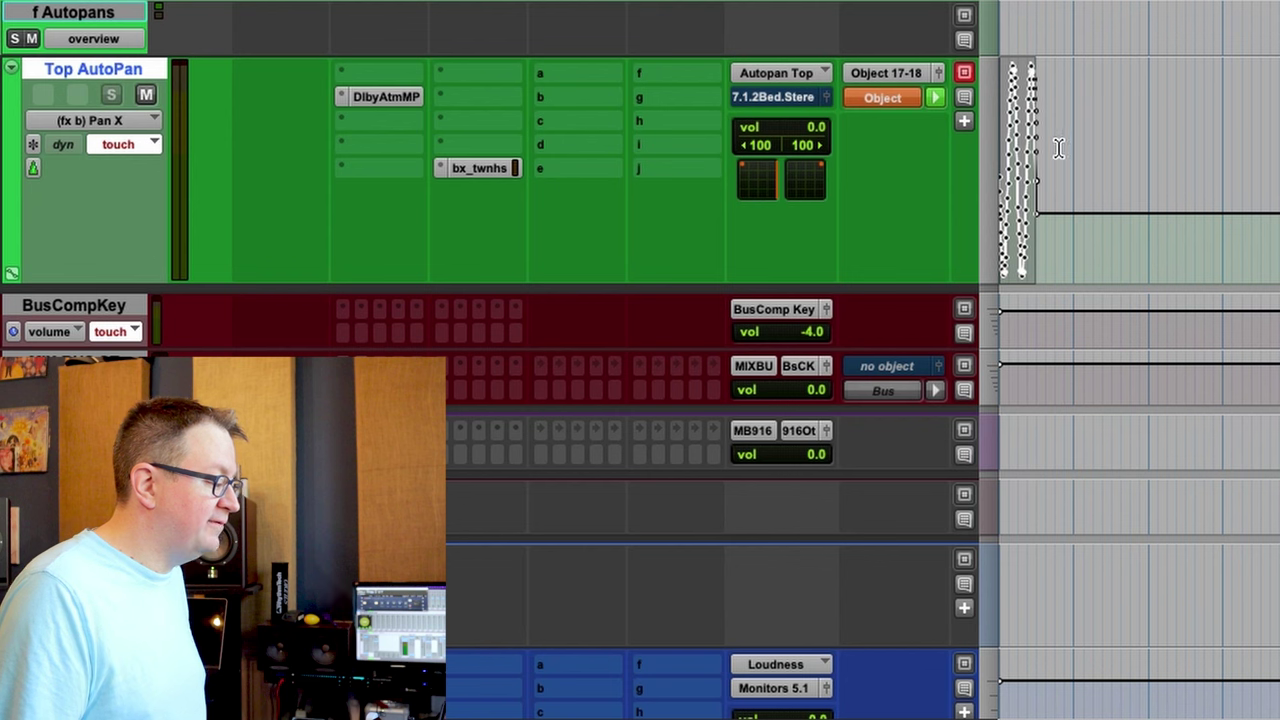
pyautogui.hotkey('ctrl', ']')
pyautogui.hotkey('ctrl', ']')
pyautogui.hotkey('ctrl', ']')
pyautogui.hotkey('ctrl', ']')
pyautogui.hotkey('ctrl', '[')
pyautogui.hotkey('ctrl', '[')
pyautogui.hotkey('ctrl', '[')
pyautogui.hotkey('ctrl', '[')
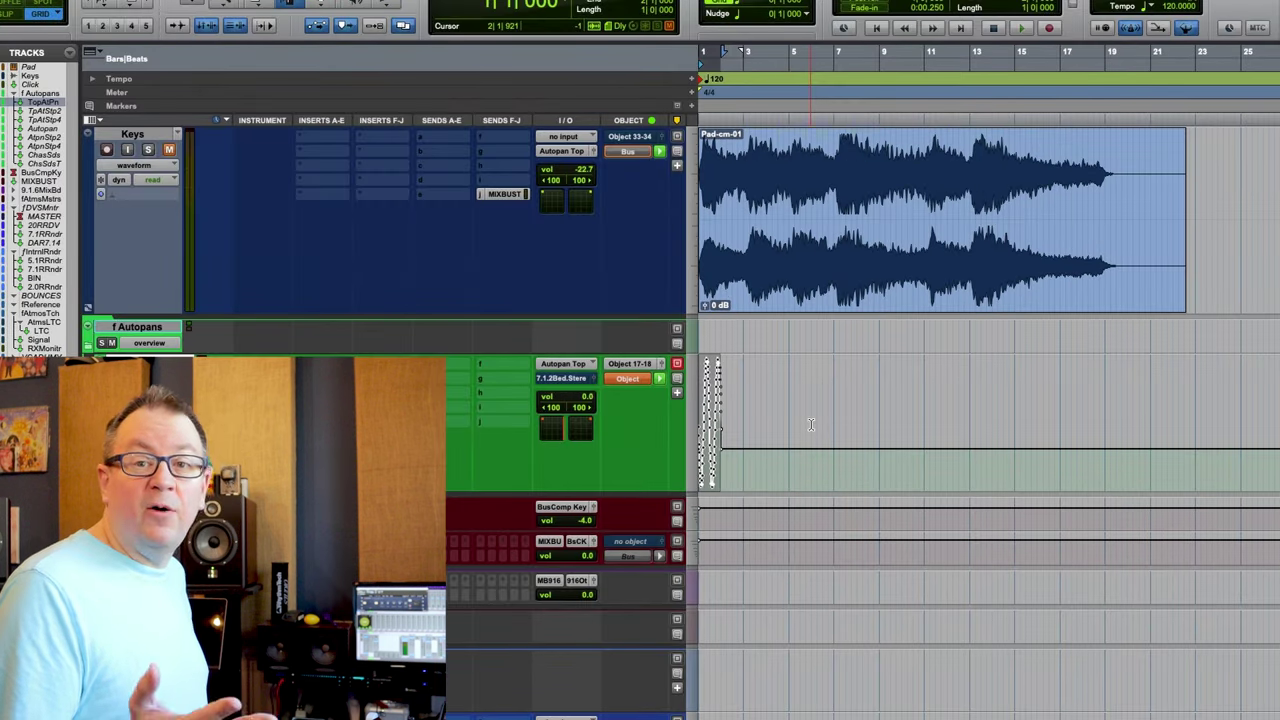
pyautogui.click(796, 410)
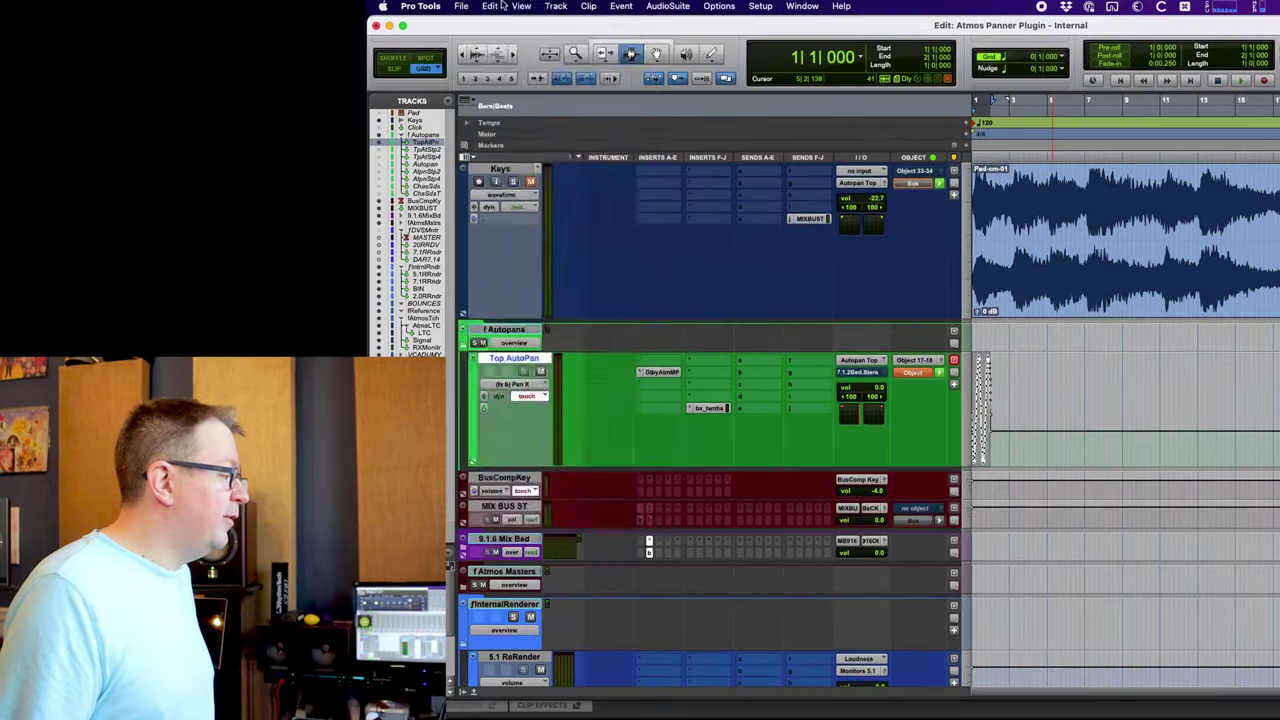
pyautogui.click(493, 7)
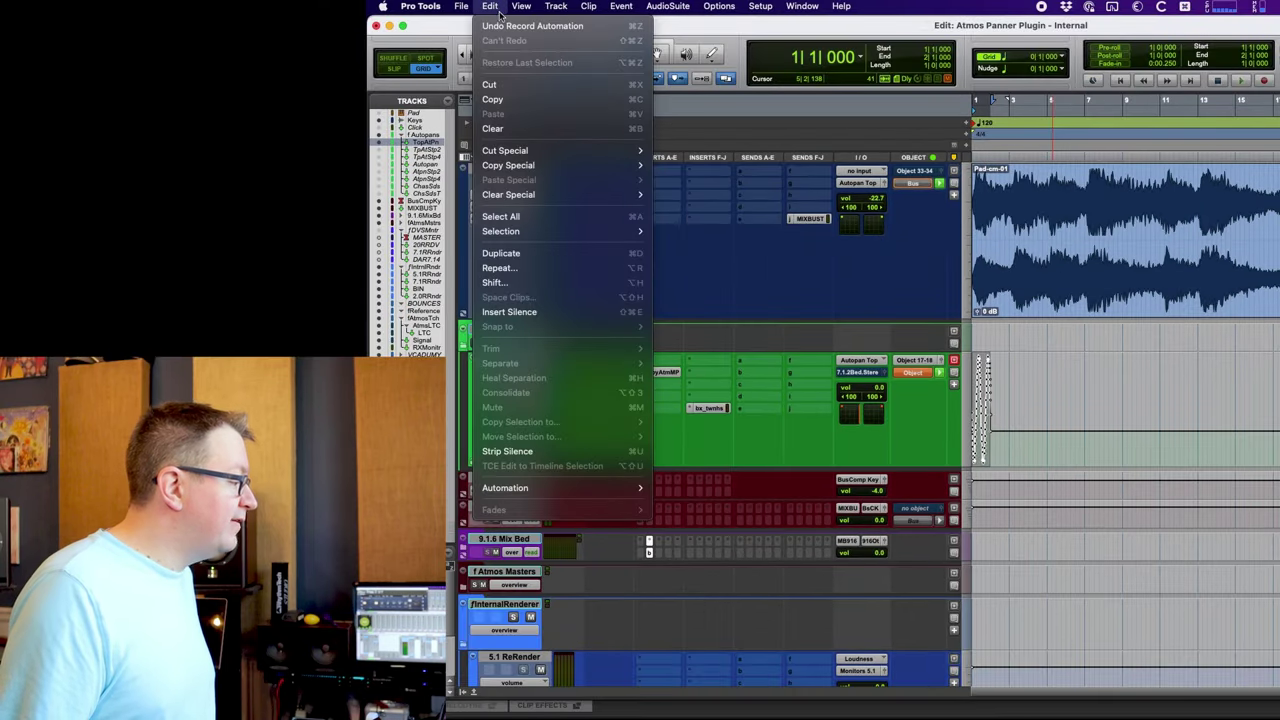
# Duplicate the Dolby Atmos plug-in automation to pan automation, accepting the no-undo warning.
pyautogui.moveTo(595, 488)
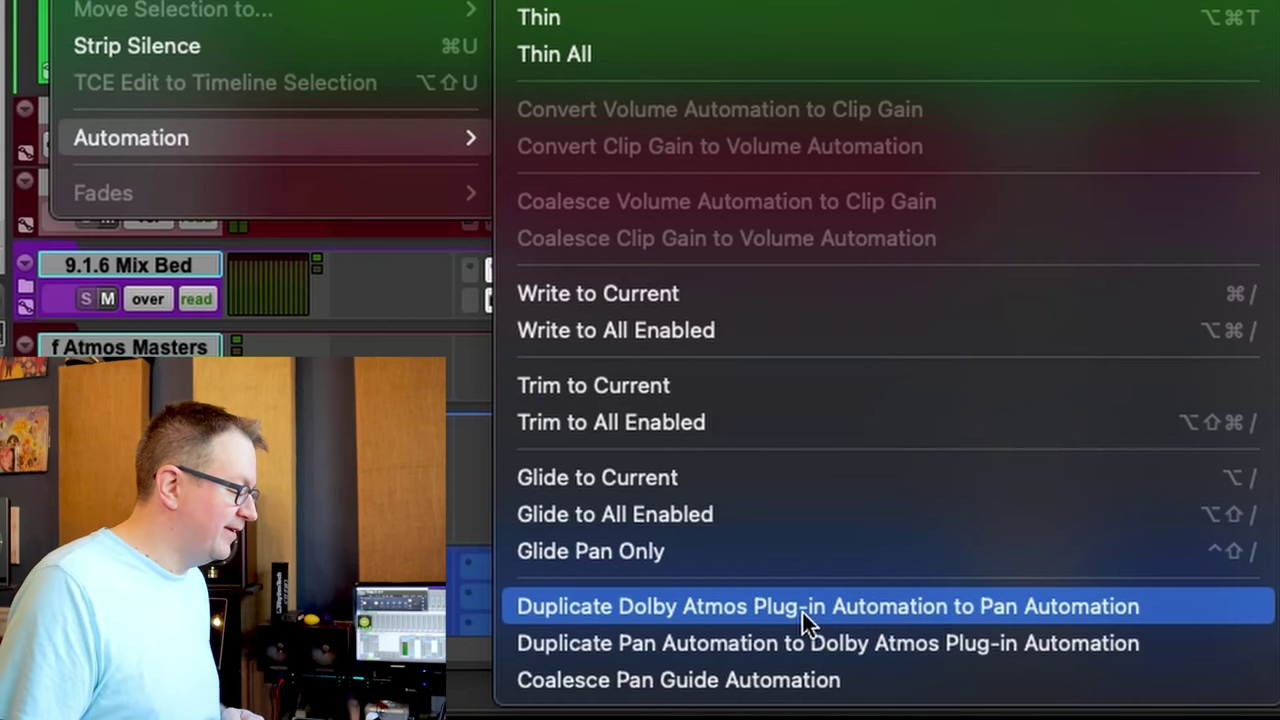
pyautogui.click(802, 606)
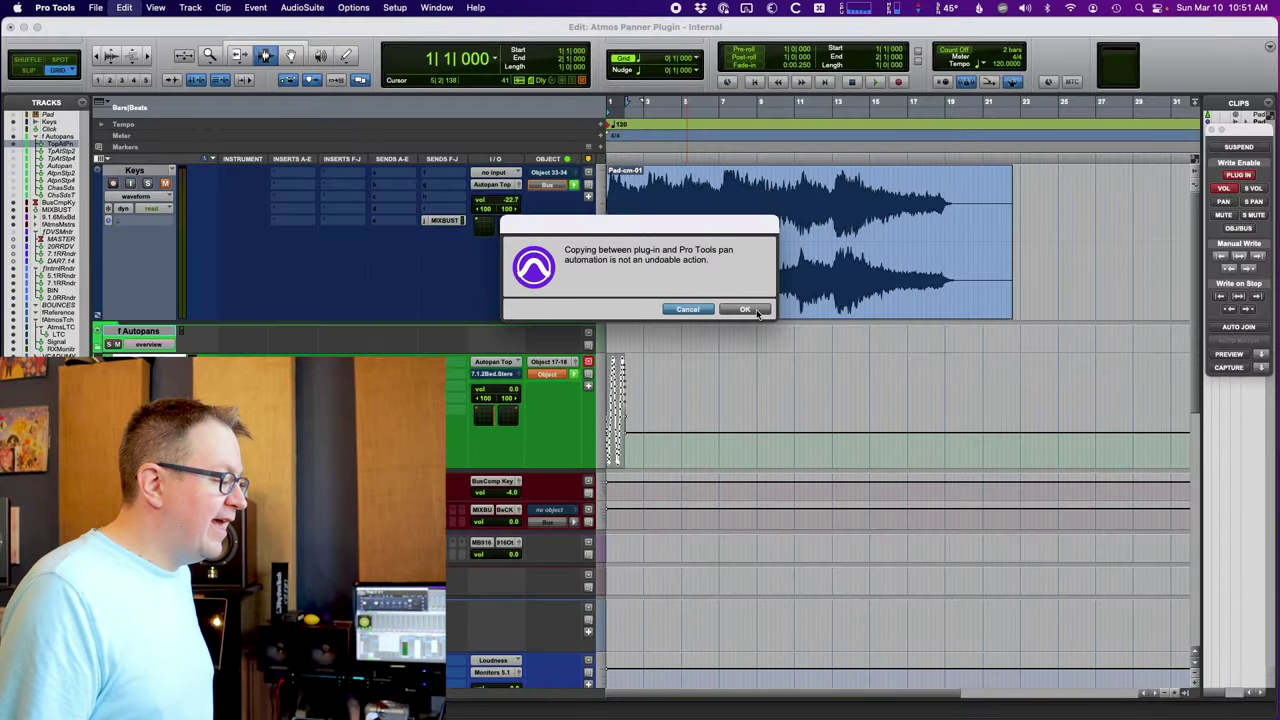
pyautogui.click(745, 310)
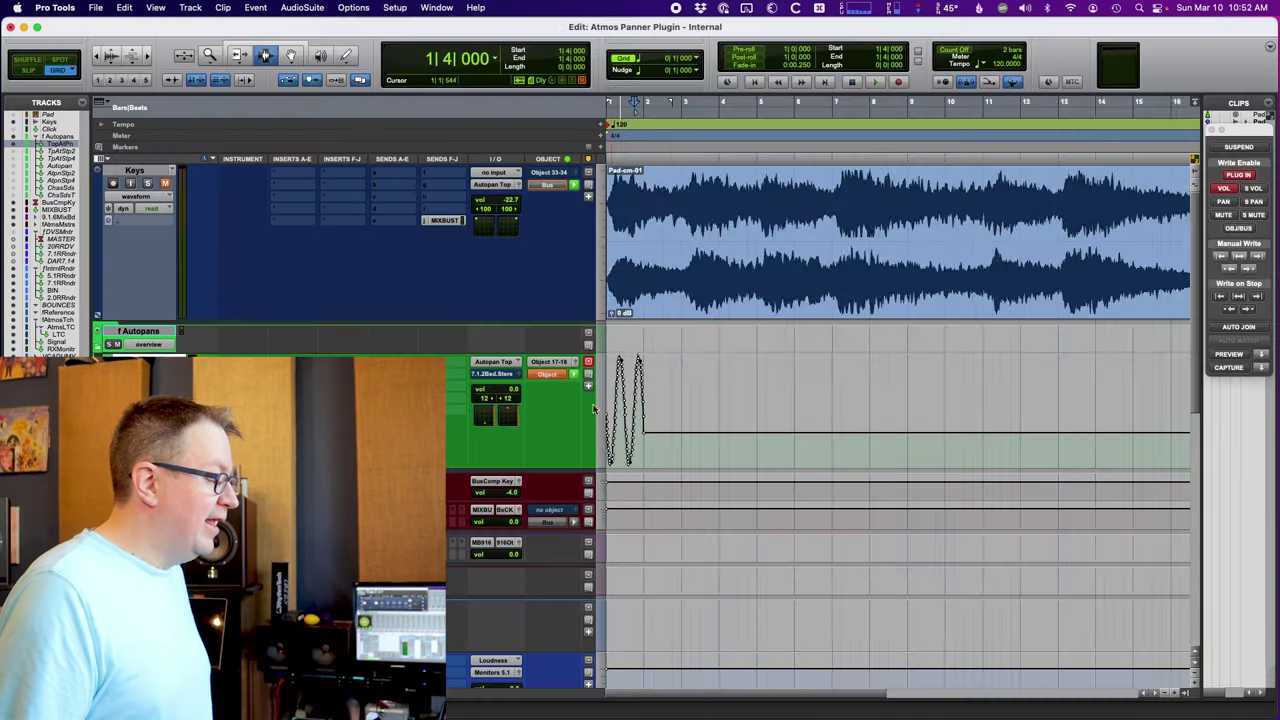
# Show all pan type lanes under Top AutoPan and review the copied sine movement.
pyautogui.press('super+bracketright')
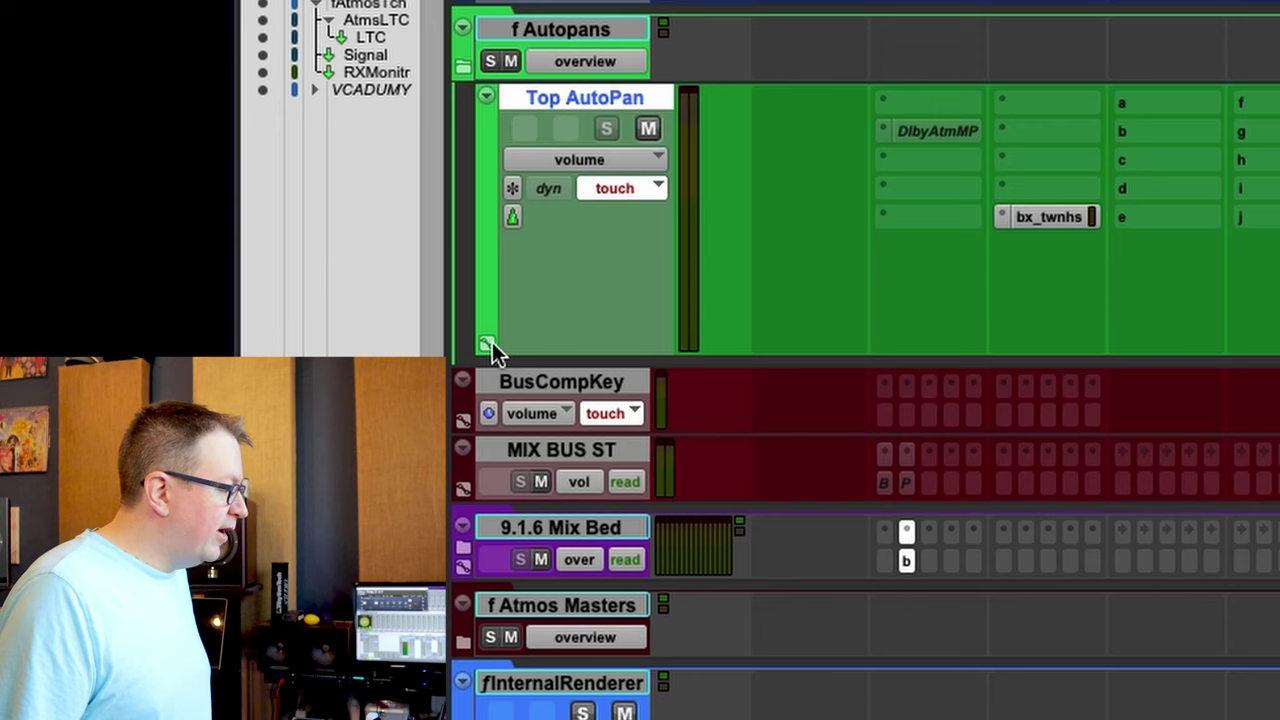
pyautogui.click(488, 344)
pyautogui.click(611, 369)
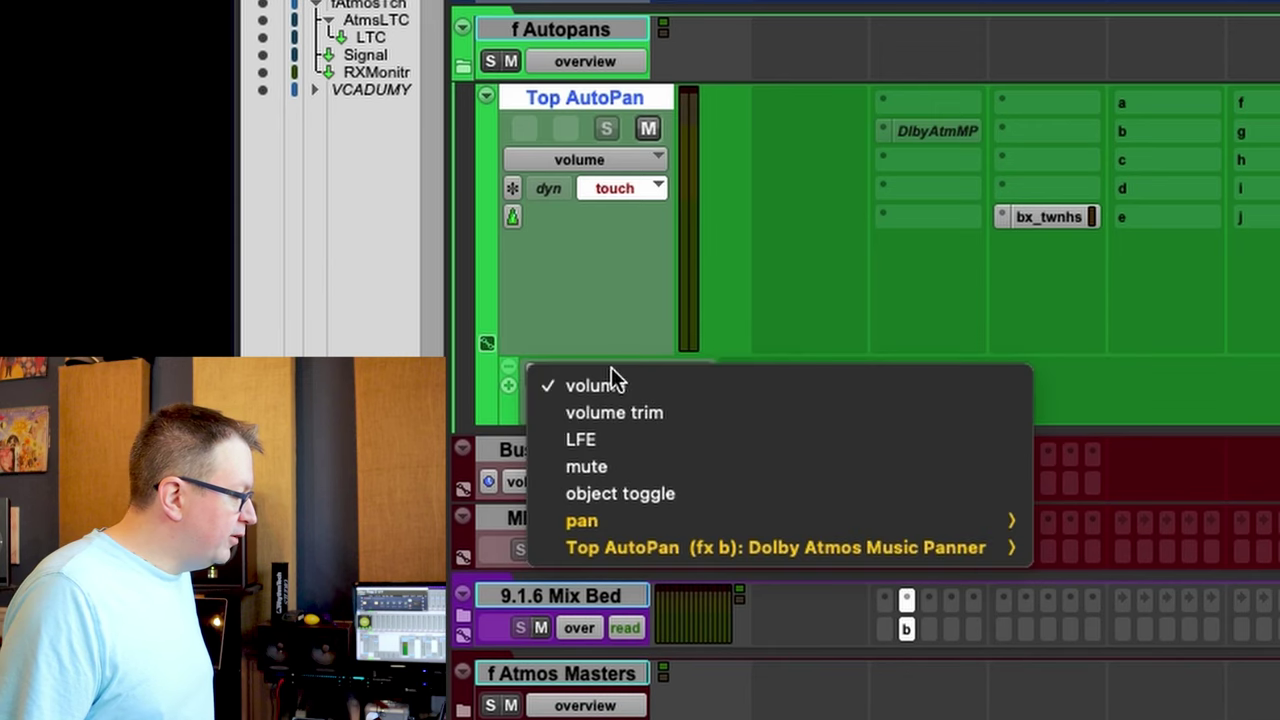
pyautogui.moveTo(647, 520)
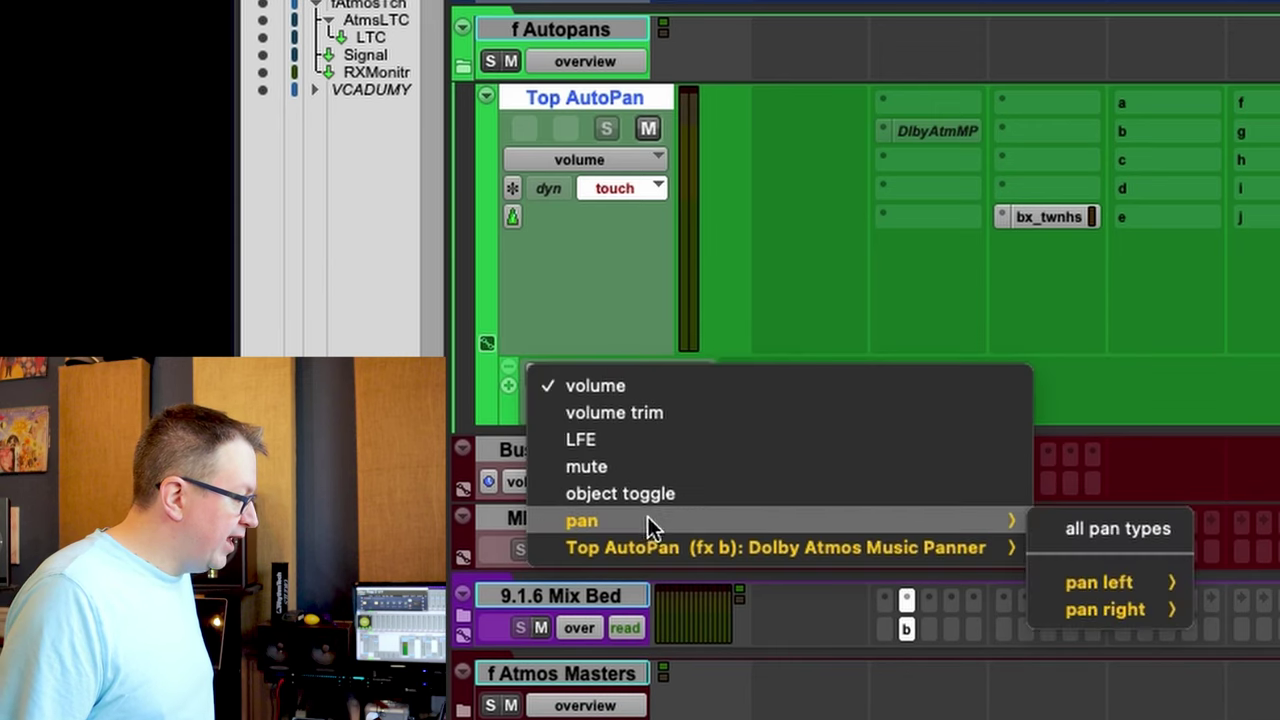
pyautogui.click(1119, 528)
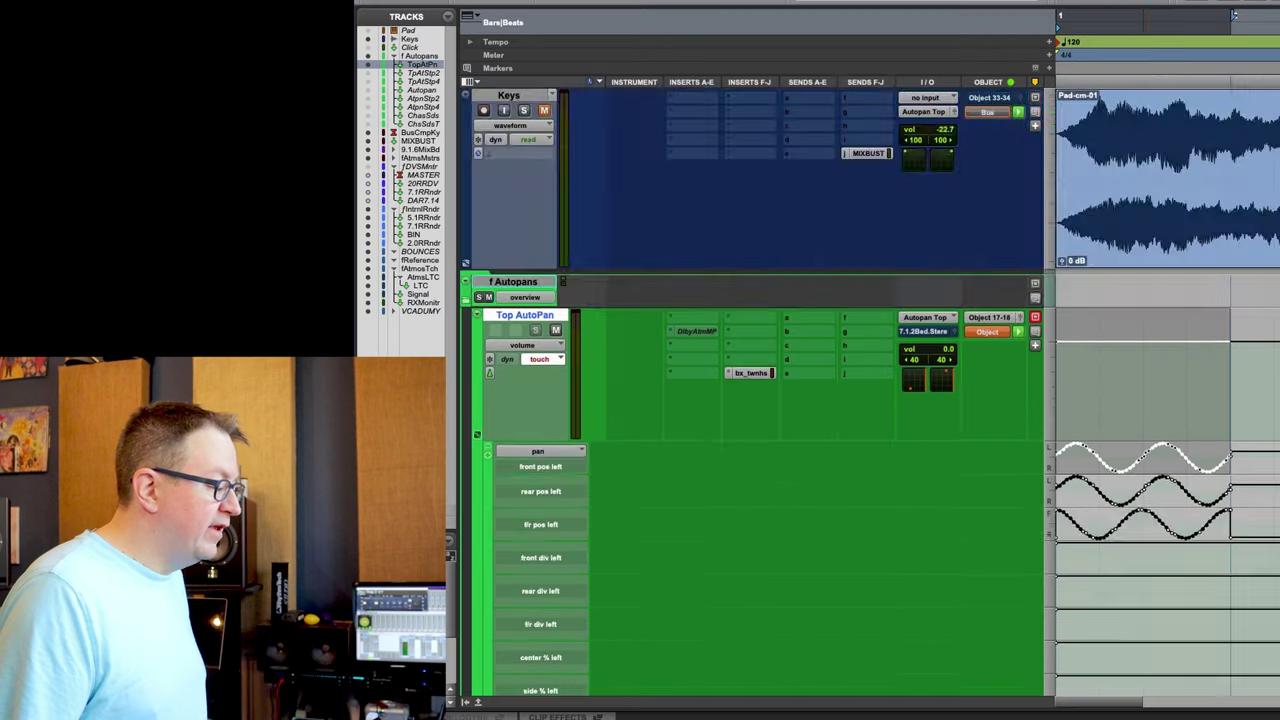
pyautogui.scroll(-10, 1142, 497)
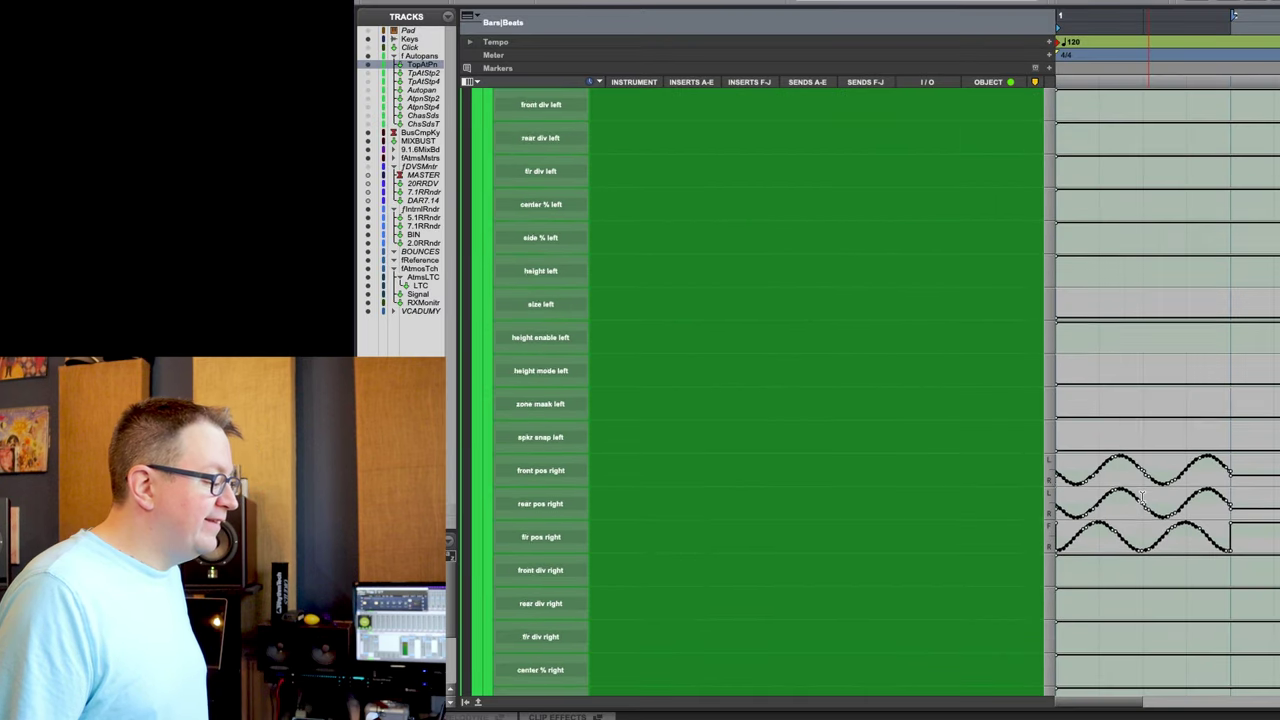
pyautogui.scroll(10, 1142, 499)
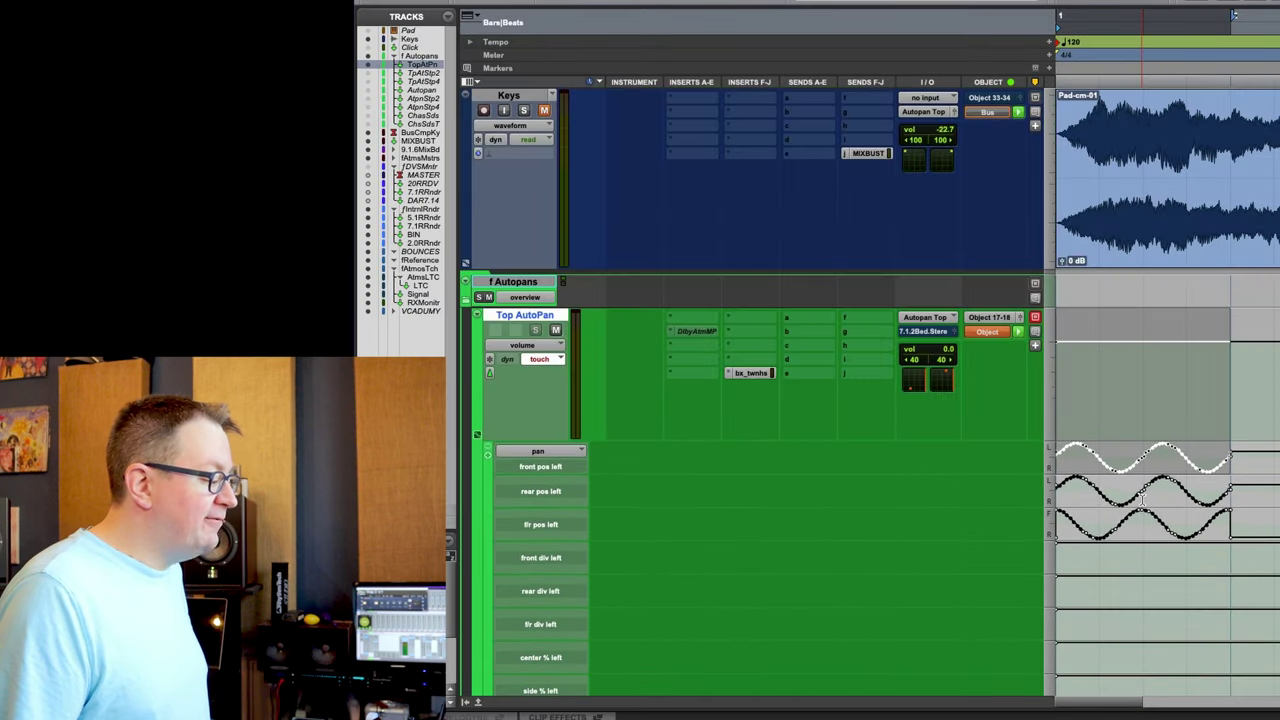
pyautogui.scroll(-10, 1142, 497)
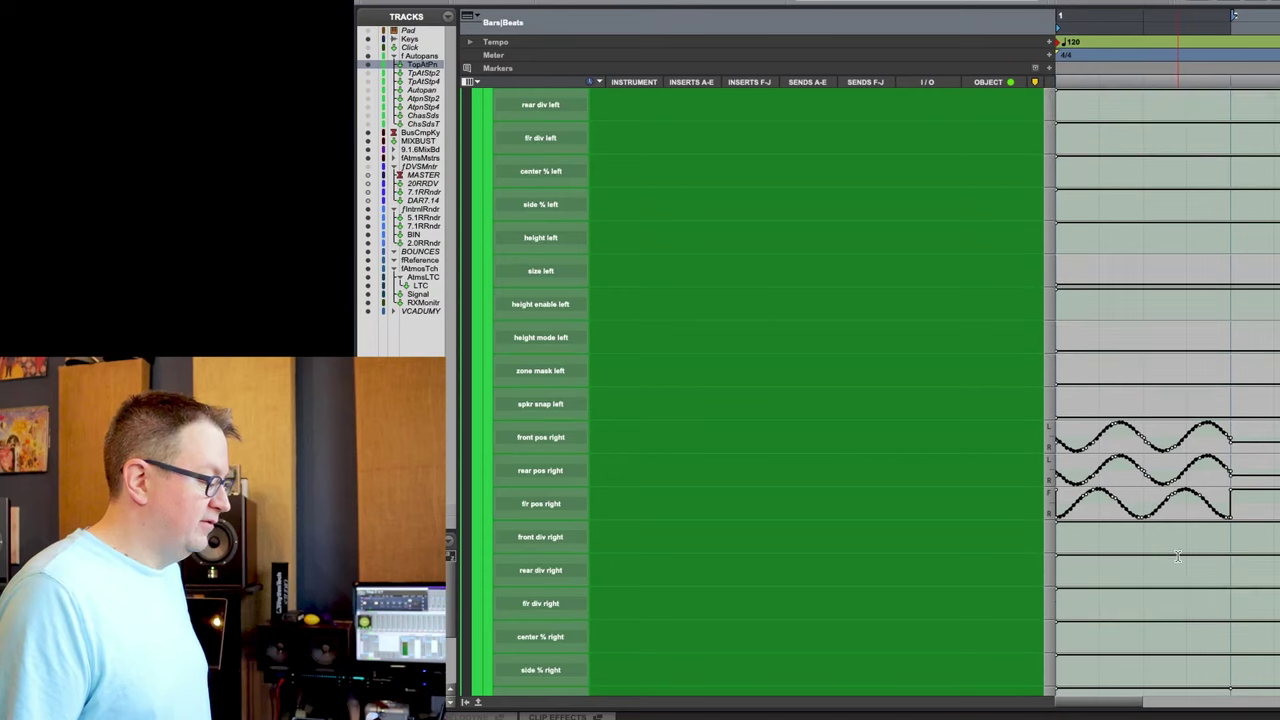
pyautogui.scroll(4, 1176, 557)
pyautogui.scroll(4, 1150, 158)
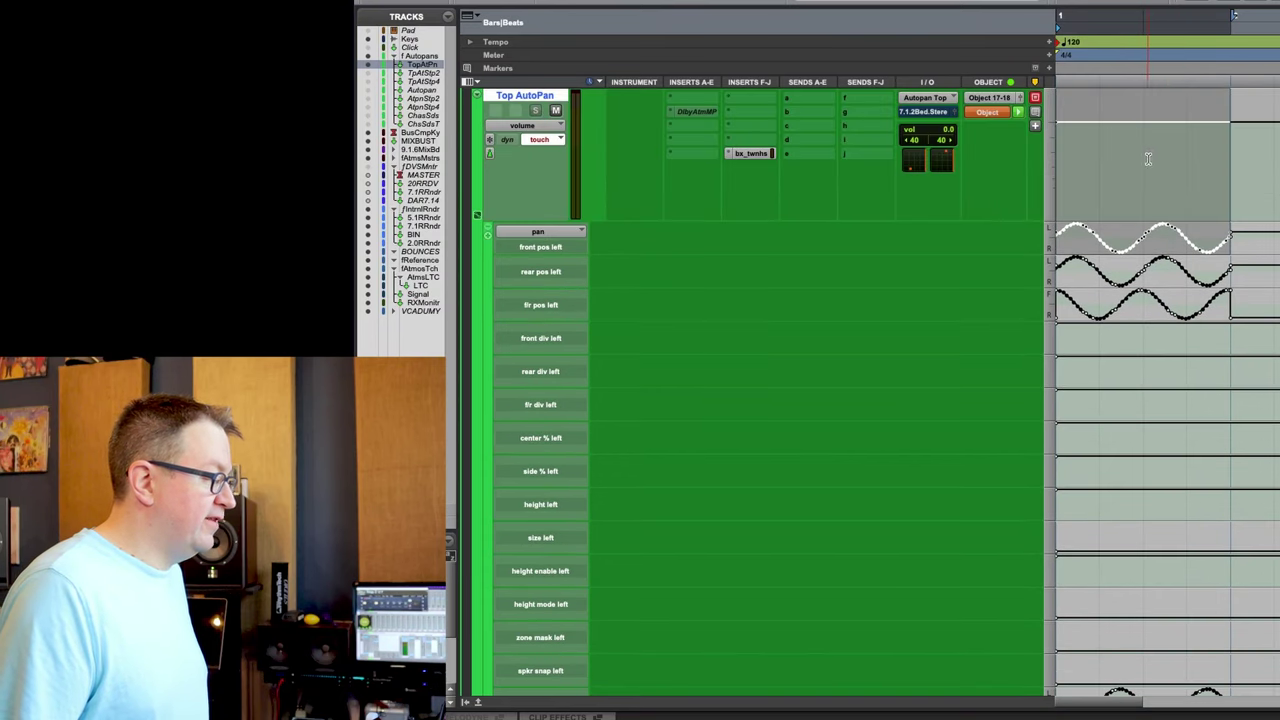
pyautogui.scroll(-6, 1155, 420)
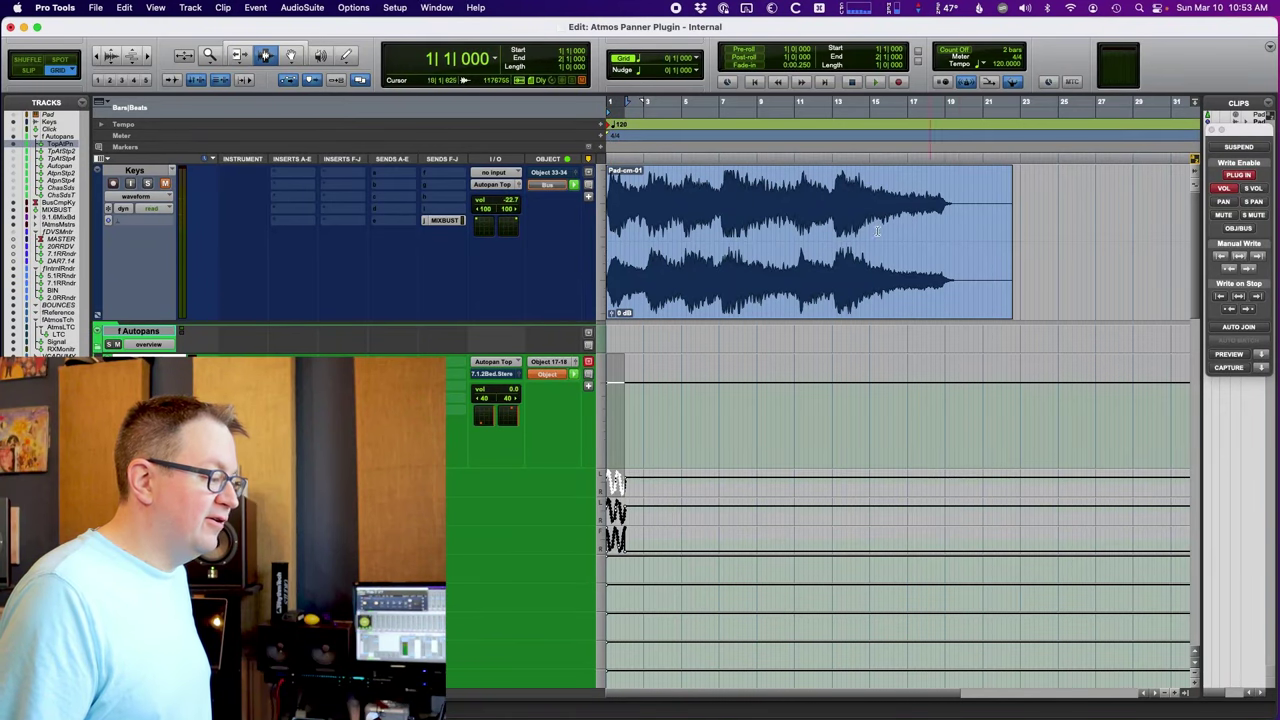
# Copy Top AutoPan's first-bar pan automation, then select the track out to about bar 21.
pyautogui.scroll(-6, 836, 332)
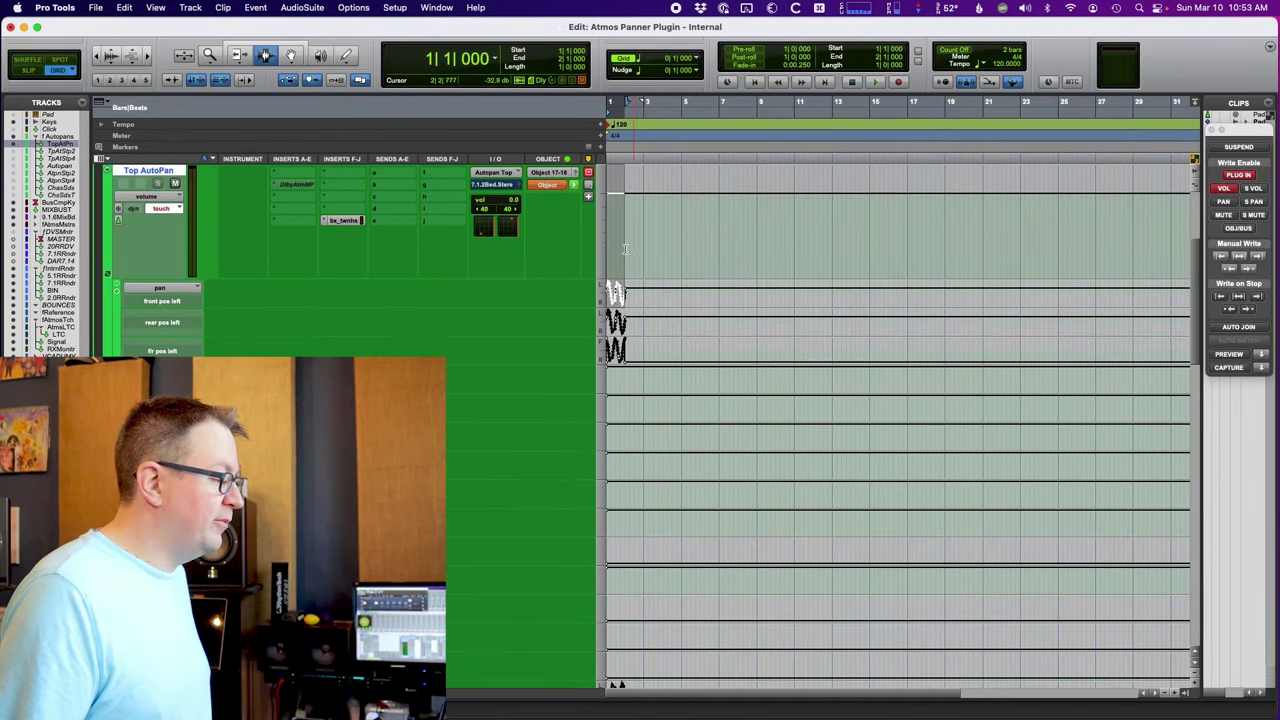
pyautogui.scroll(6, 625, 248)
pyautogui.press('super+bracketright')
pyautogui.press('super+bracketright')
pyautogui.press('super+bracketright')
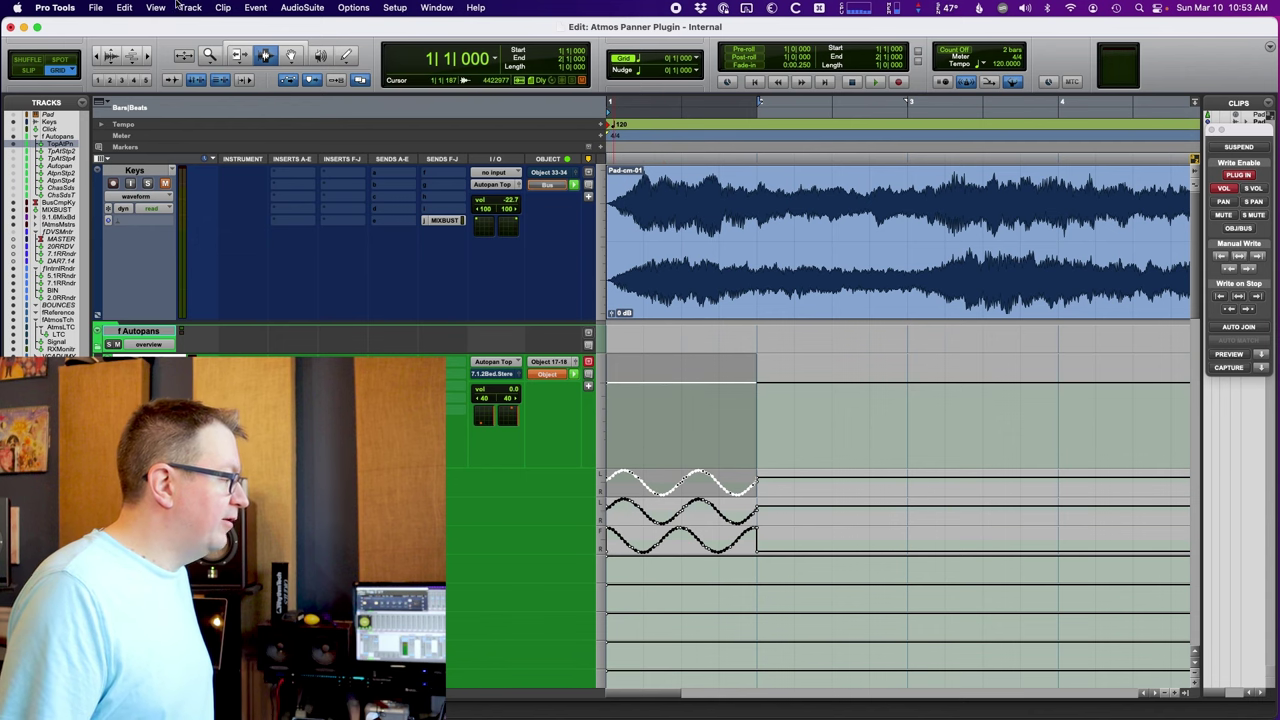
pyautogui.click(123, 8)
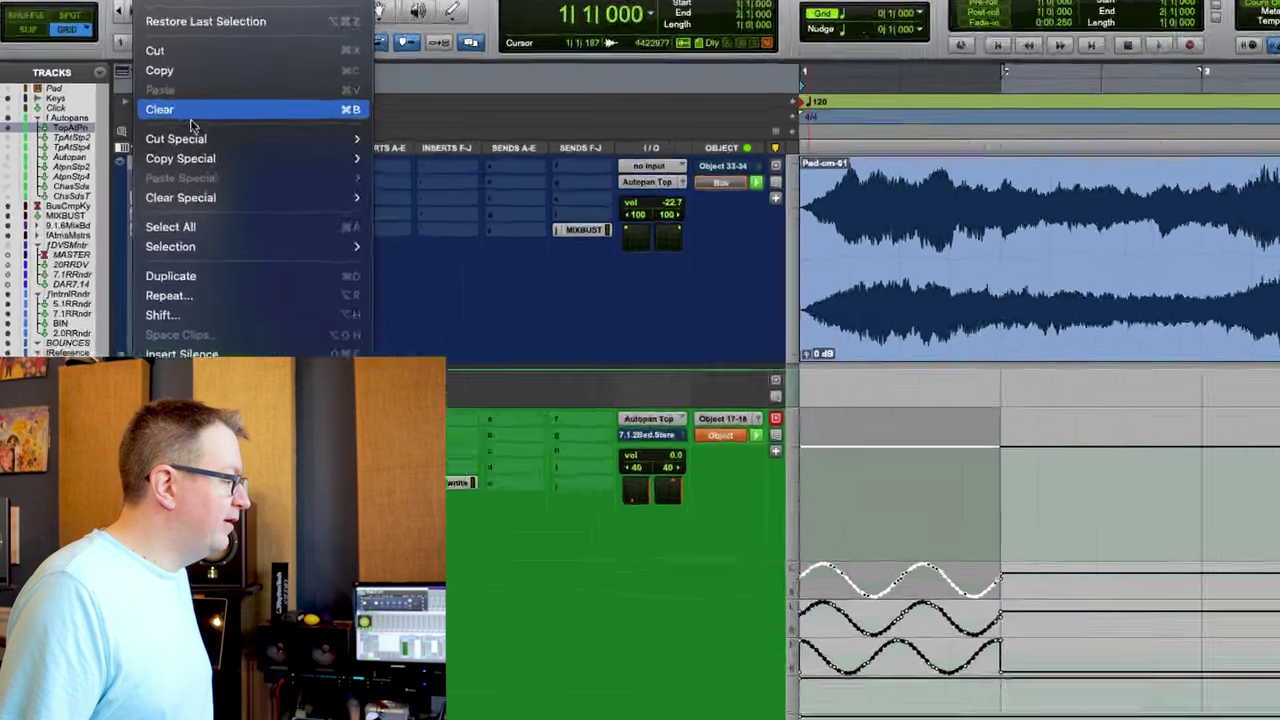
pyautogui.moveTo(161, 166)
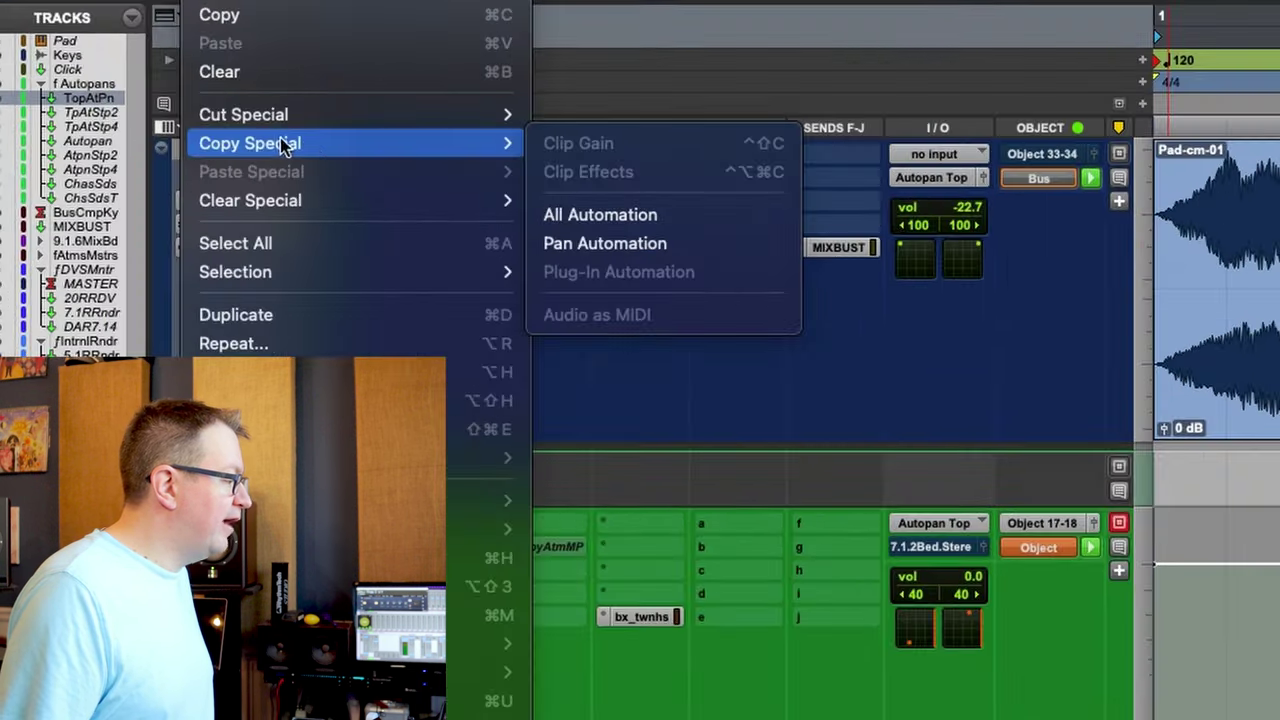
pyautogui.click(620, 245)
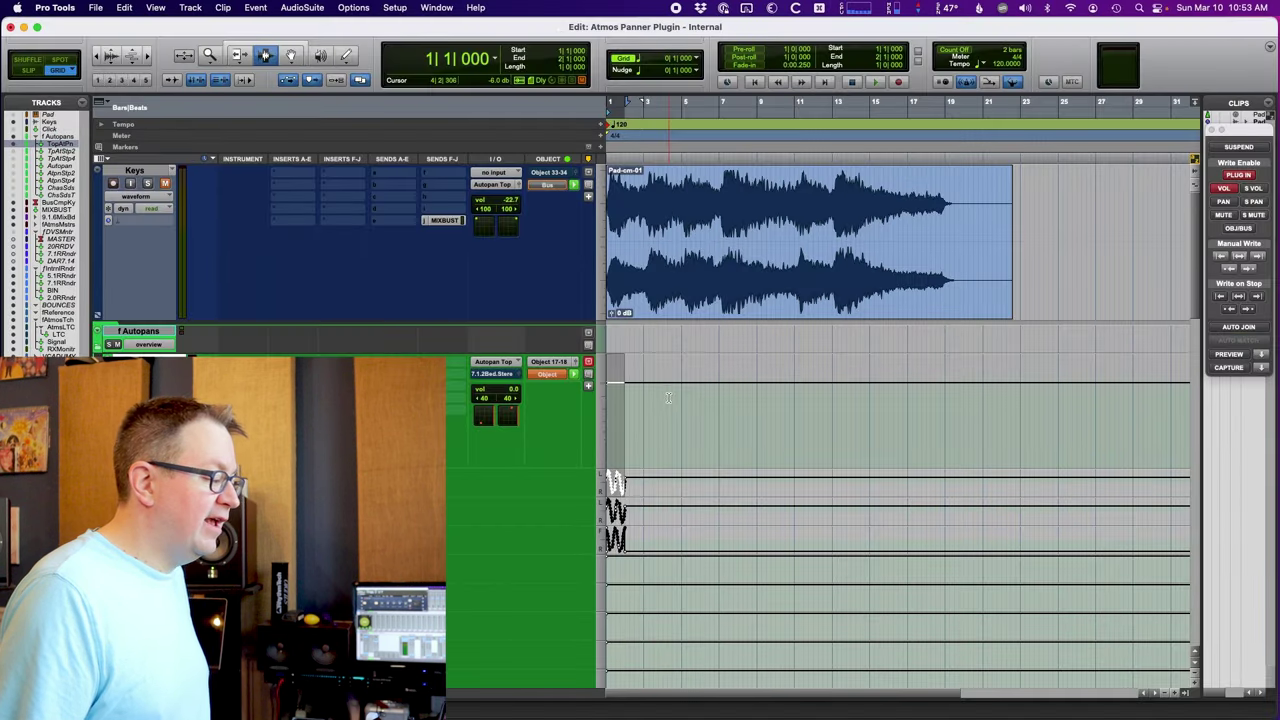
pyautogui.moveTo(668, 398); pyautogui.dragTo(997, 400)
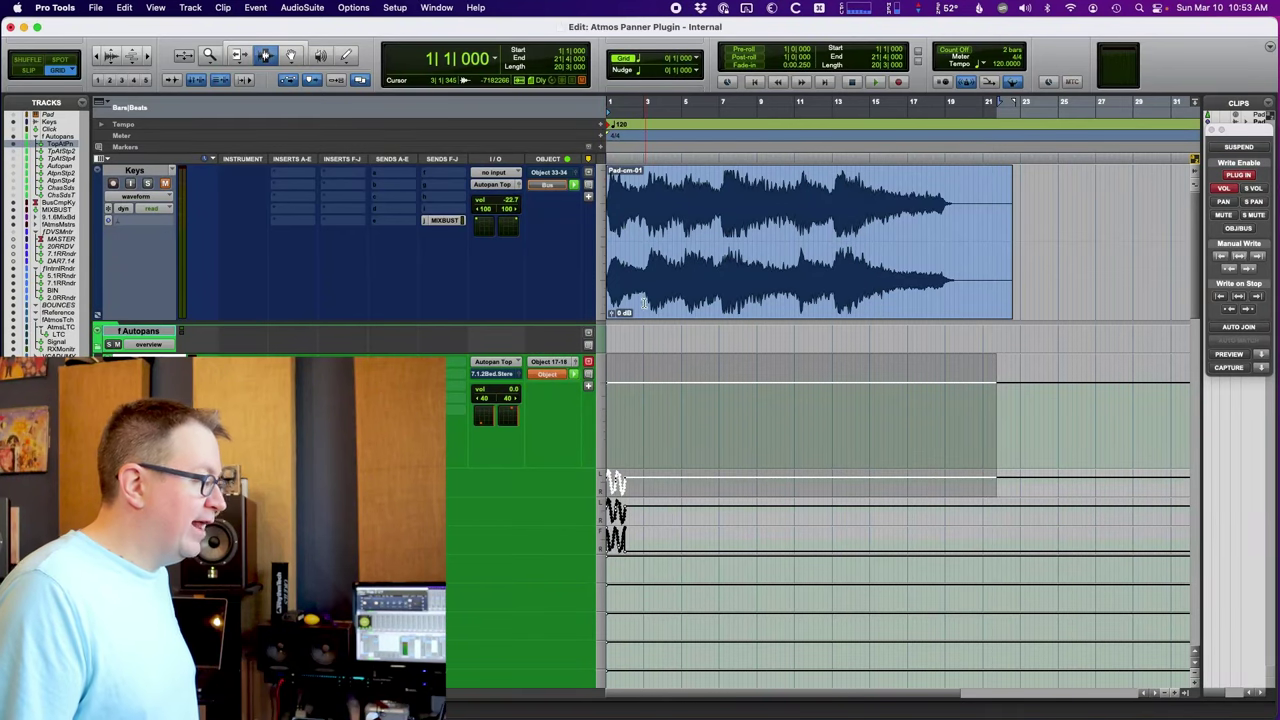
# Paste the pan automation repeatedly to fill the selection up to about bar 21.
pyautogui.click(124, 7)
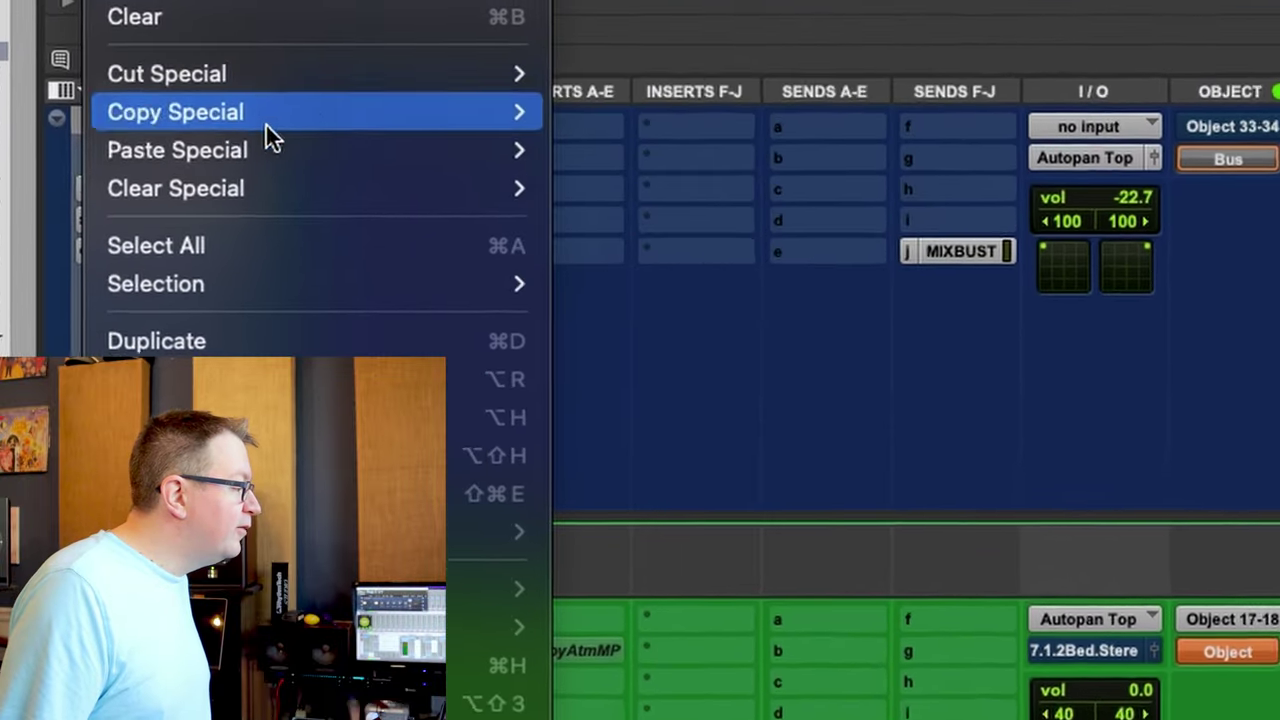
pyautogui.moveTo(220, 157)
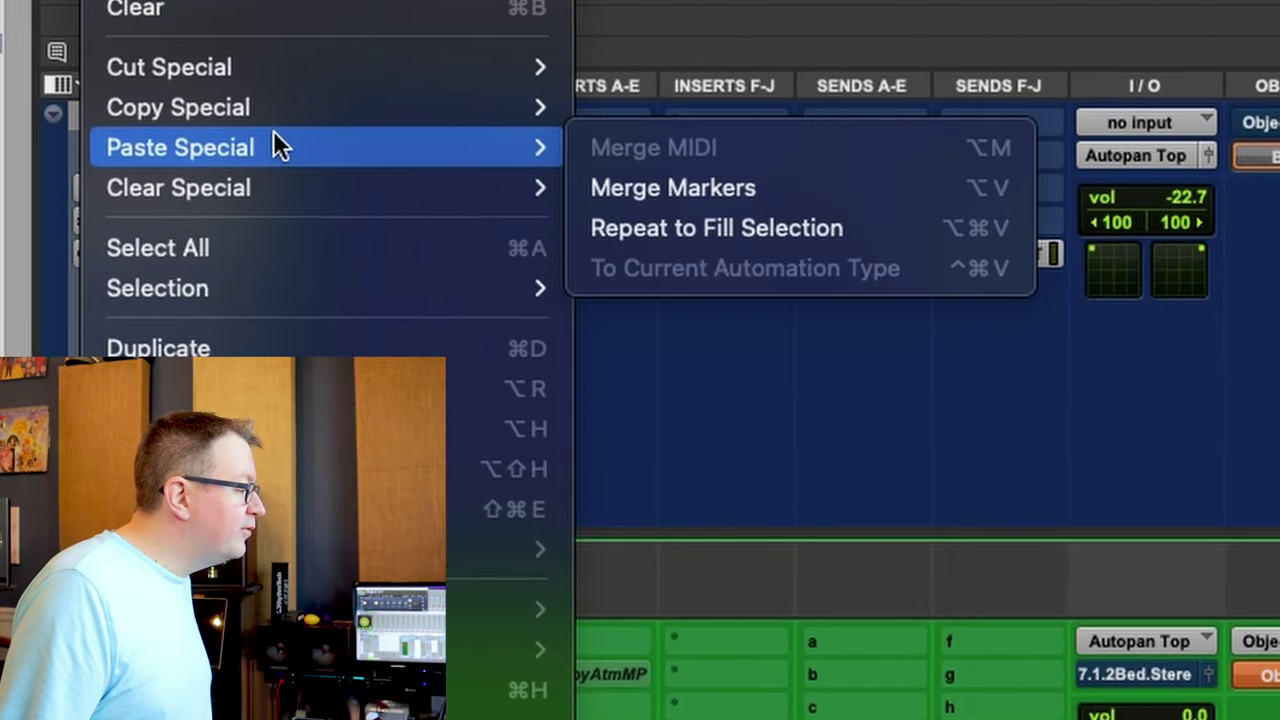
pyautogui.click(763, 228)
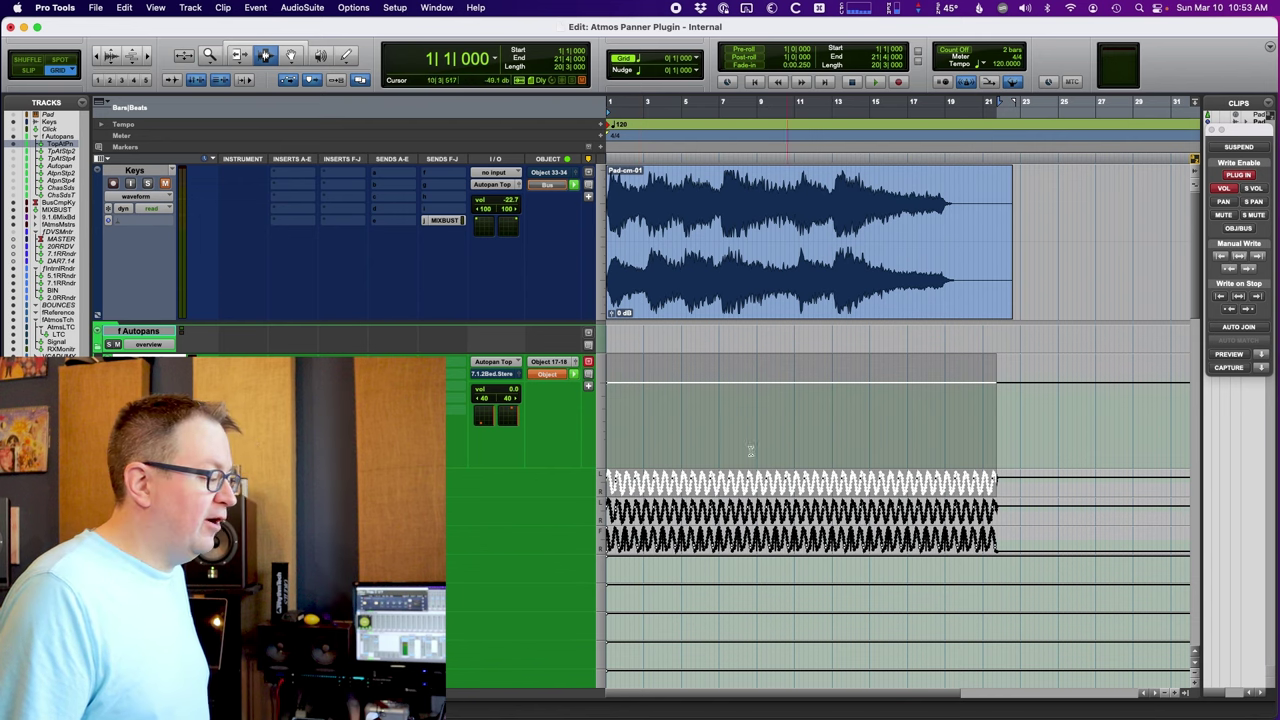
# Play and stop the session several times to hear the panner follow the automation.
pyautogui.press('space')
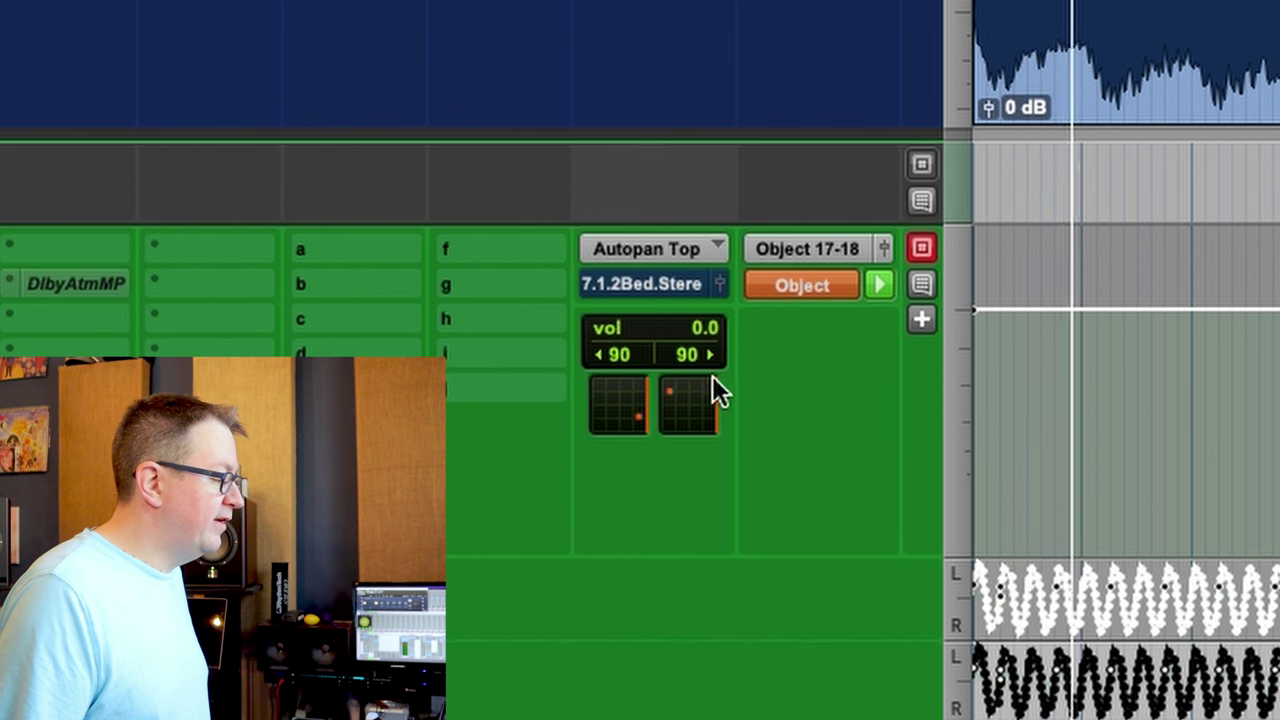
pyautogui.press('space')
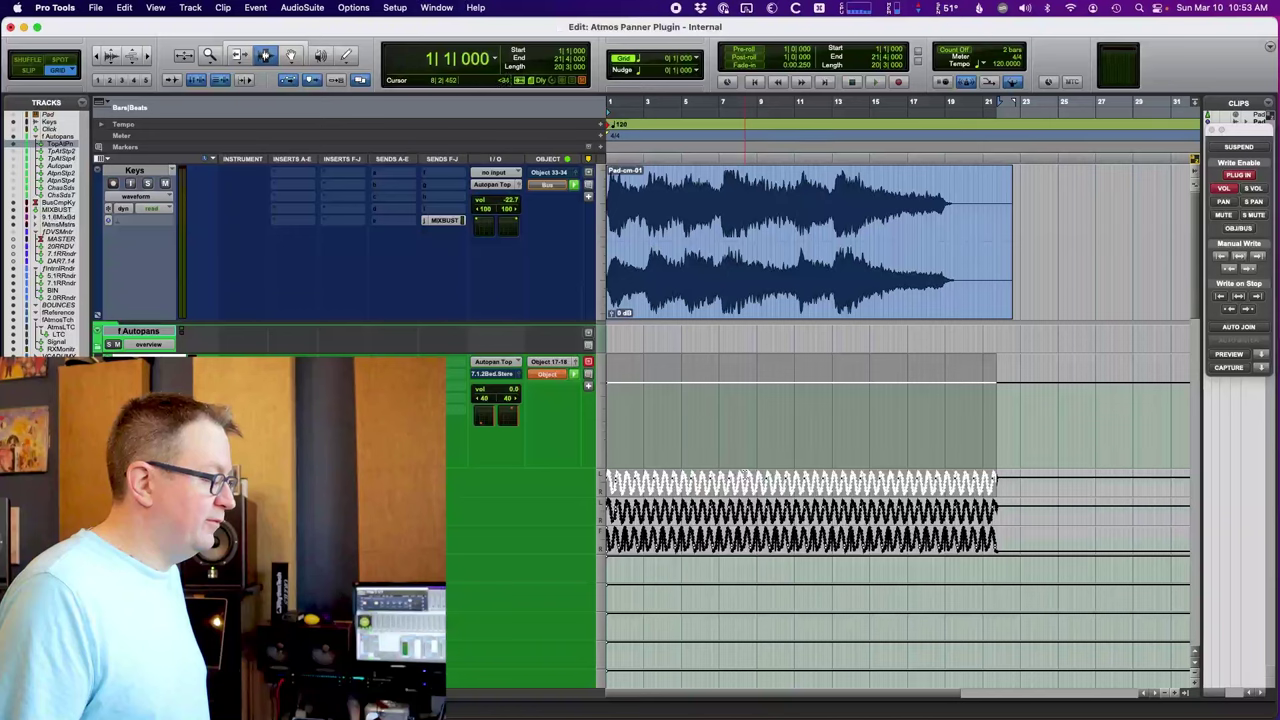
pyautogui.press('space')
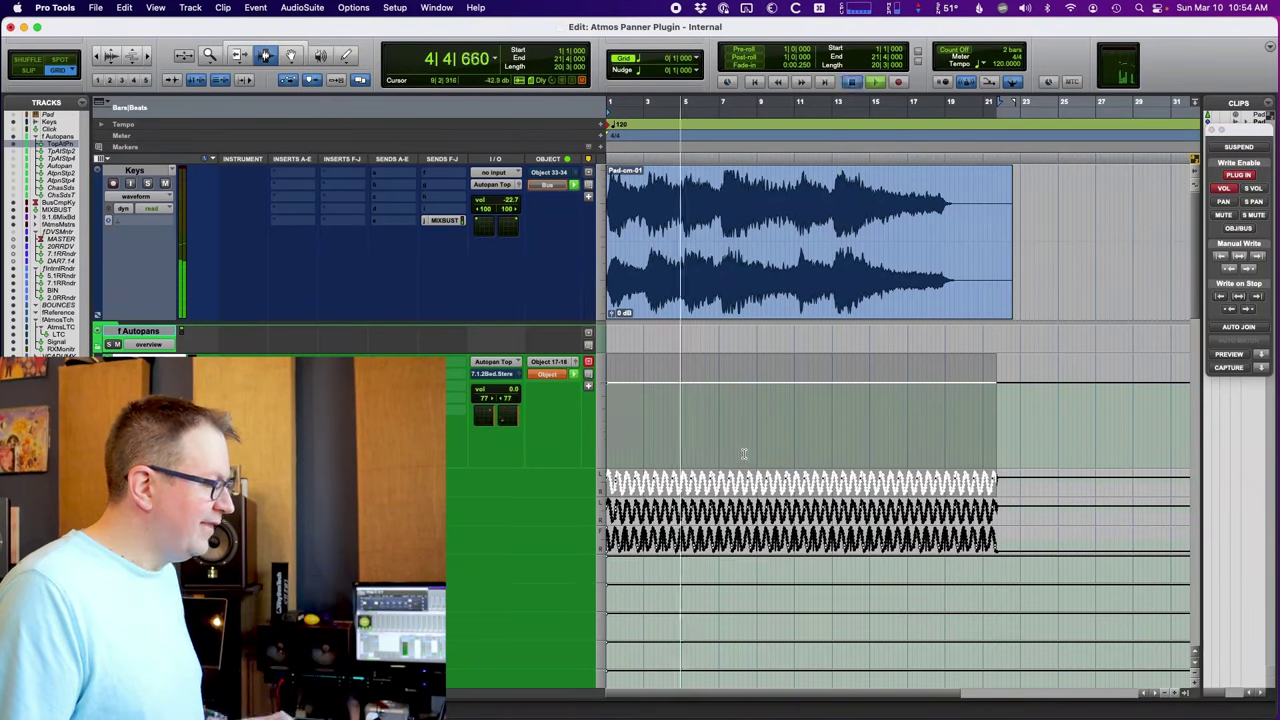
pyautogui.press('space')
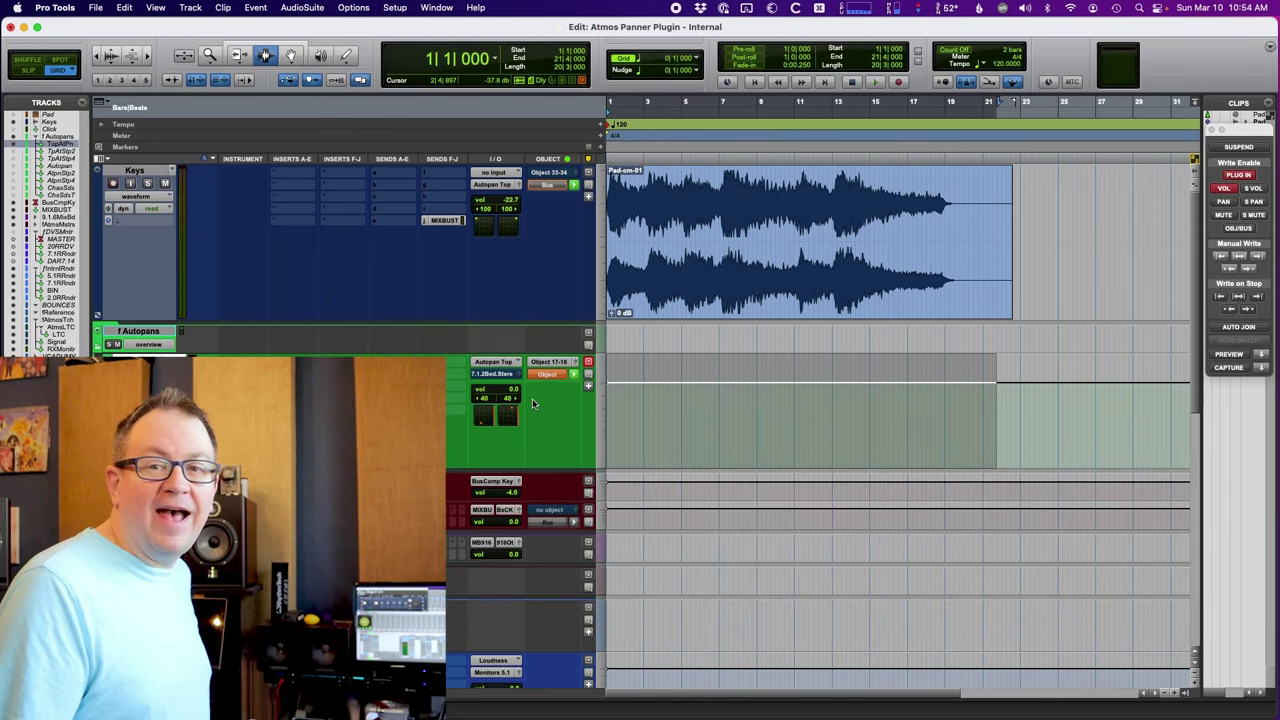
pyautogui.press('space')
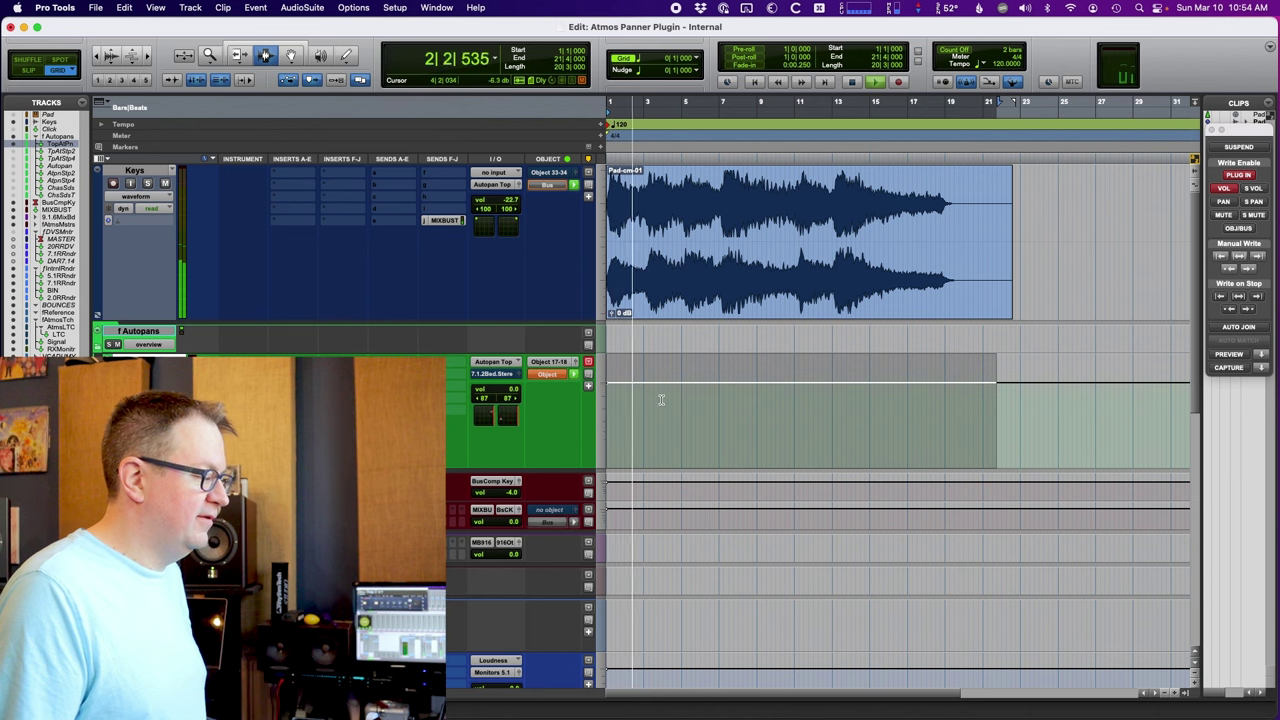
# Stop playback and keep Top AutoPan's timebase on Ticks.
pyautogui.press('space')
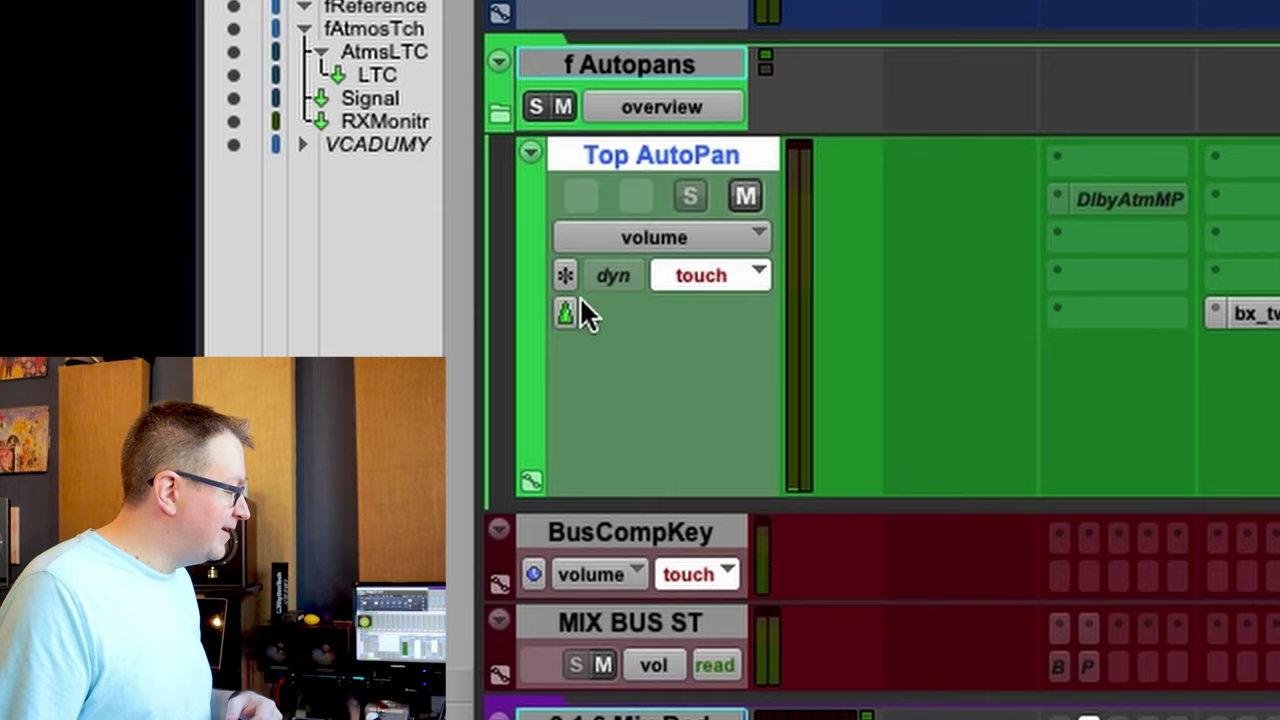
pyautogui.click(566, 312)
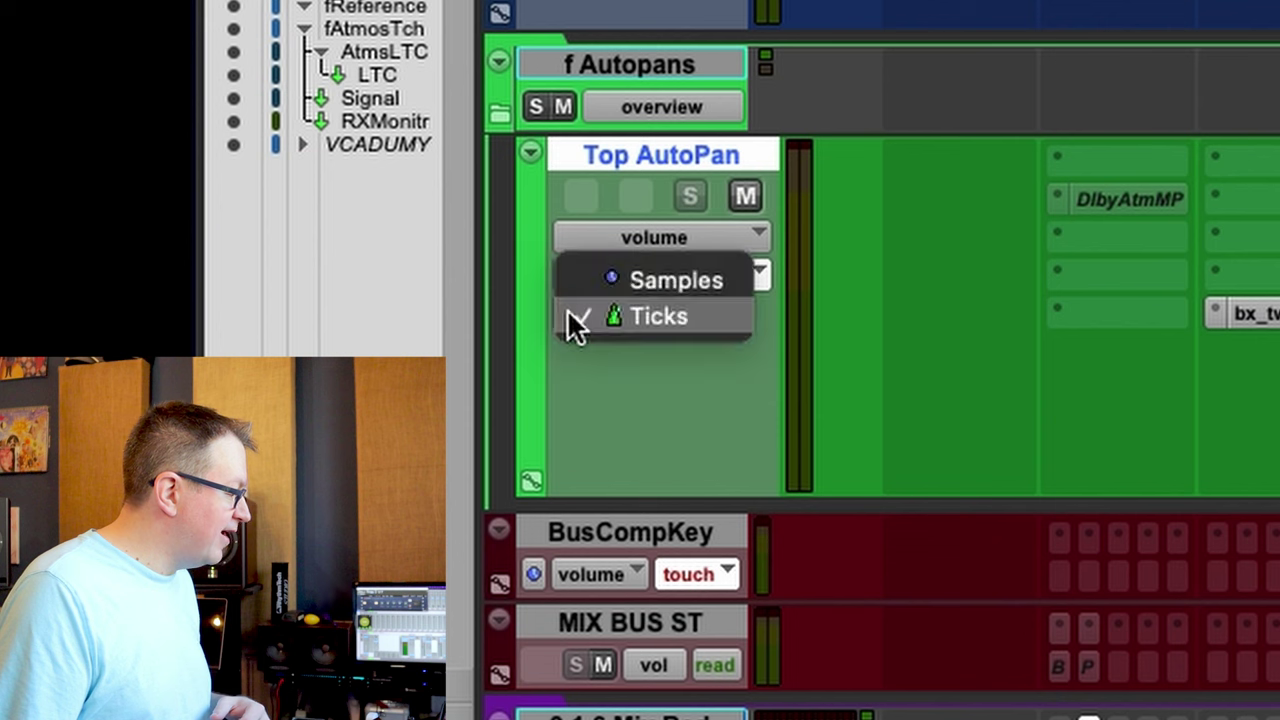
pyautogui.click(704, 437)
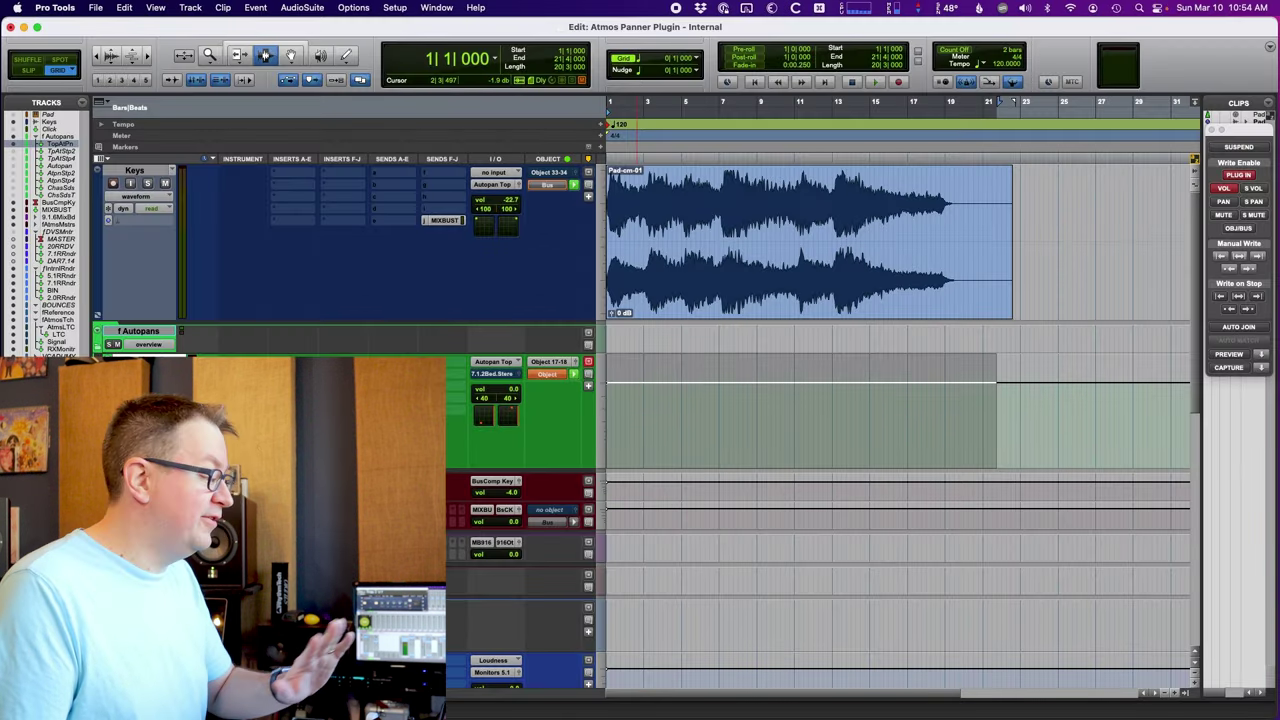
# Set the session tempo to 60 BPM.
pyautogui.click(1003, 64)
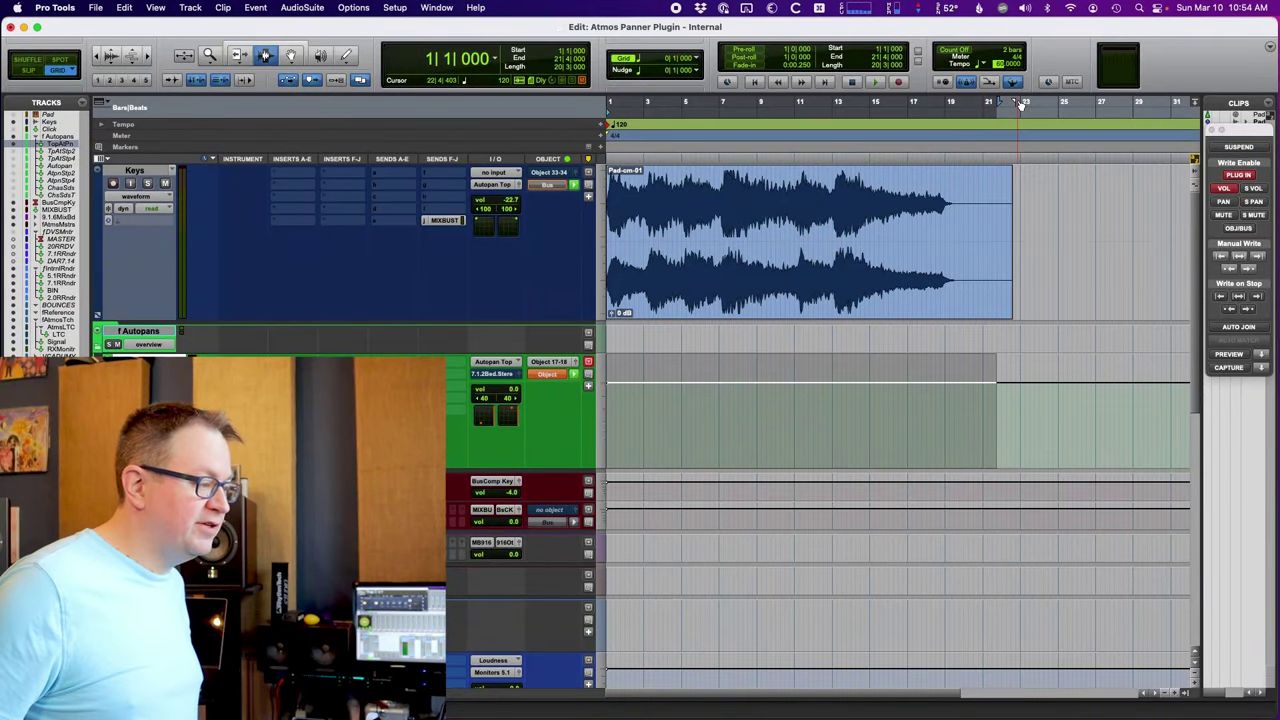
pyautogui.write('60')
pyautogui.press('Return')
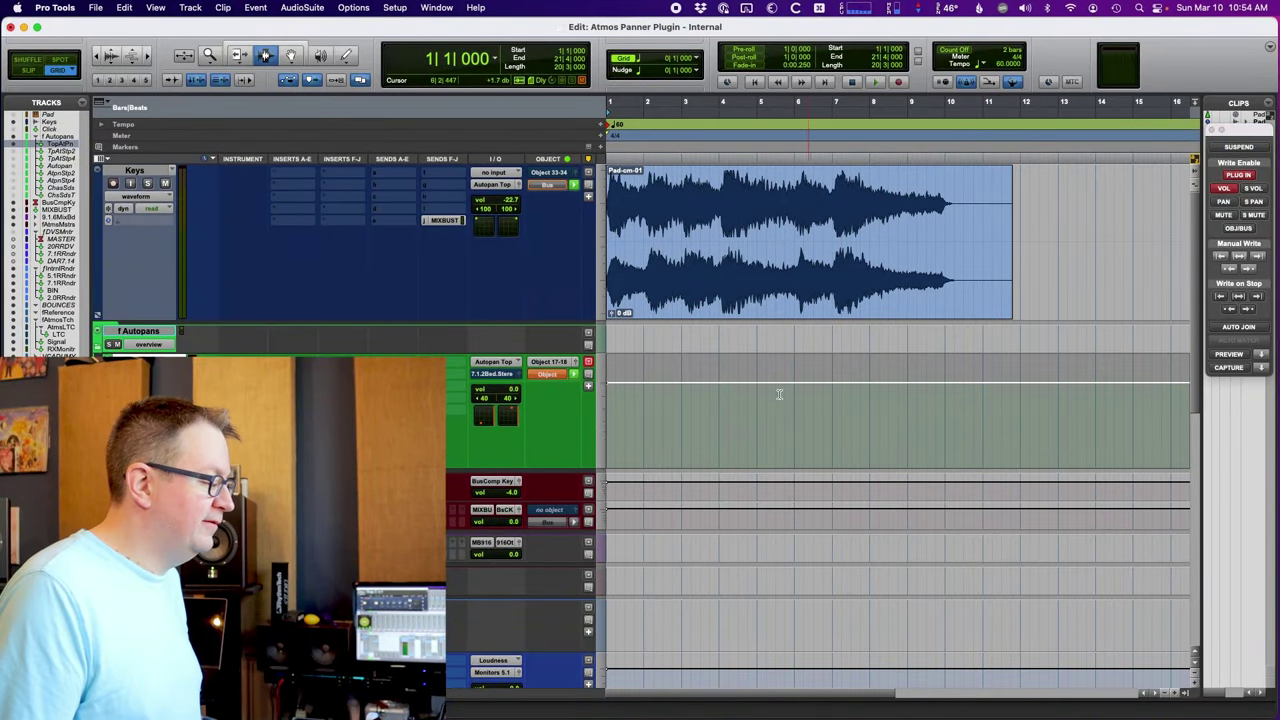
# Audition the tick-based pan automation at 60 BPM and zoom out to show more bars.
pyautogui.press('space')
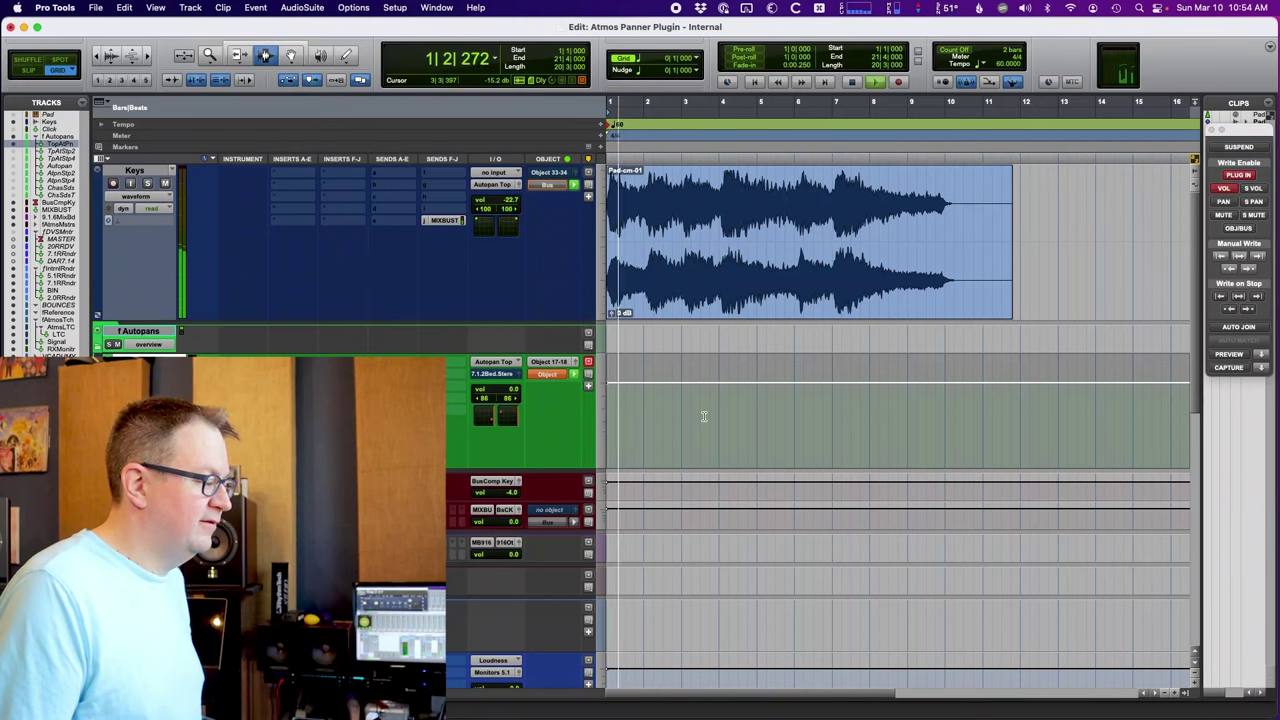
pyautogui.press('space')
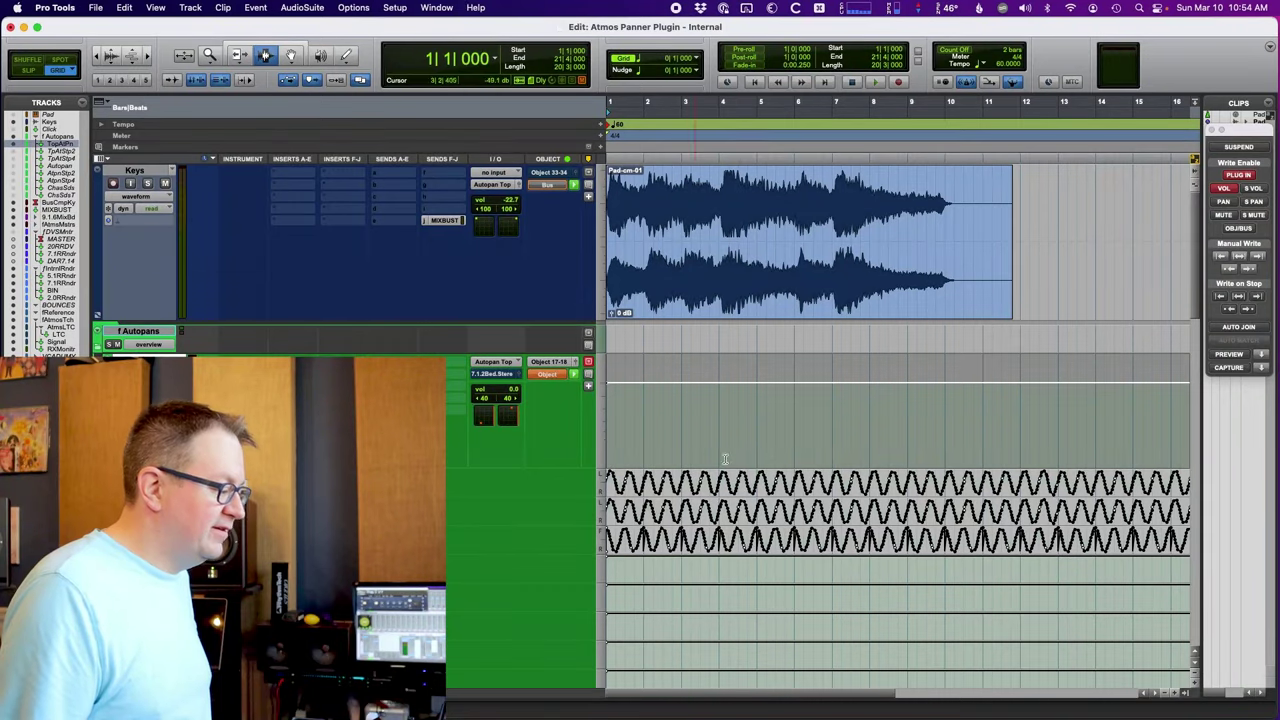
pyautogui.scroll(-5, 725, 458)
pyautogui.scroll(5, 750, 420)
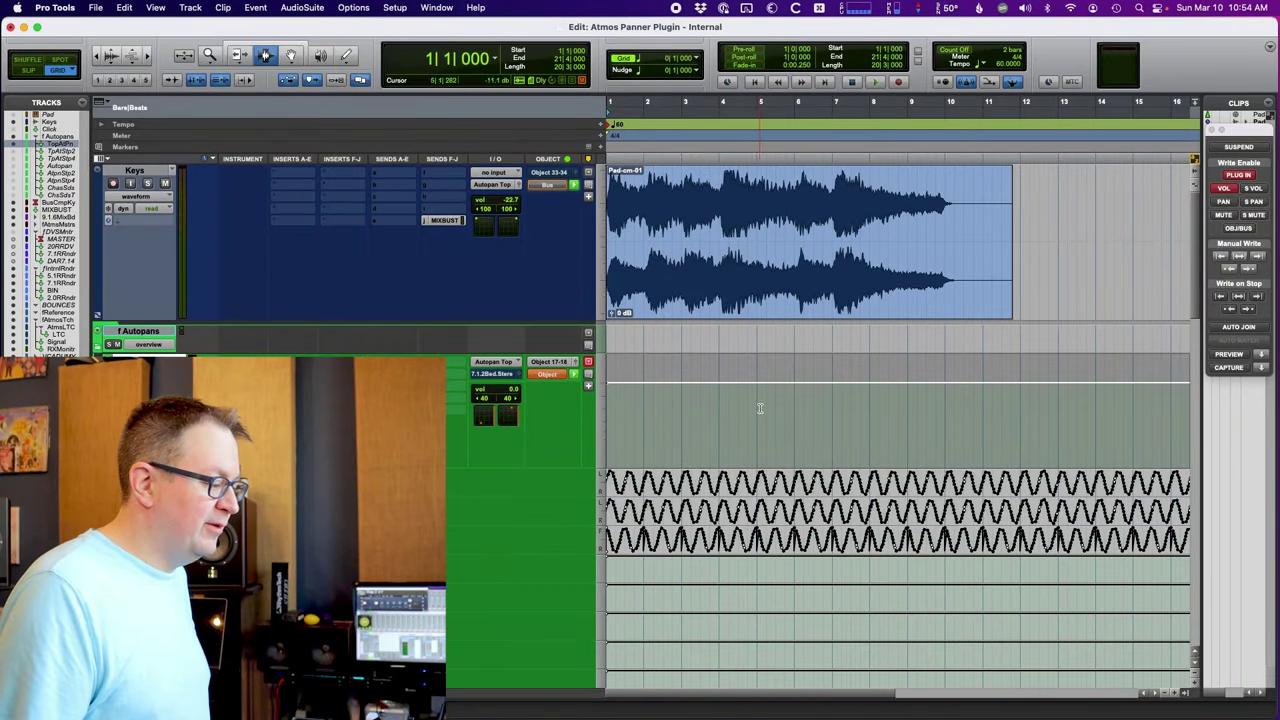
pyautogui.press('super+bracketleft')
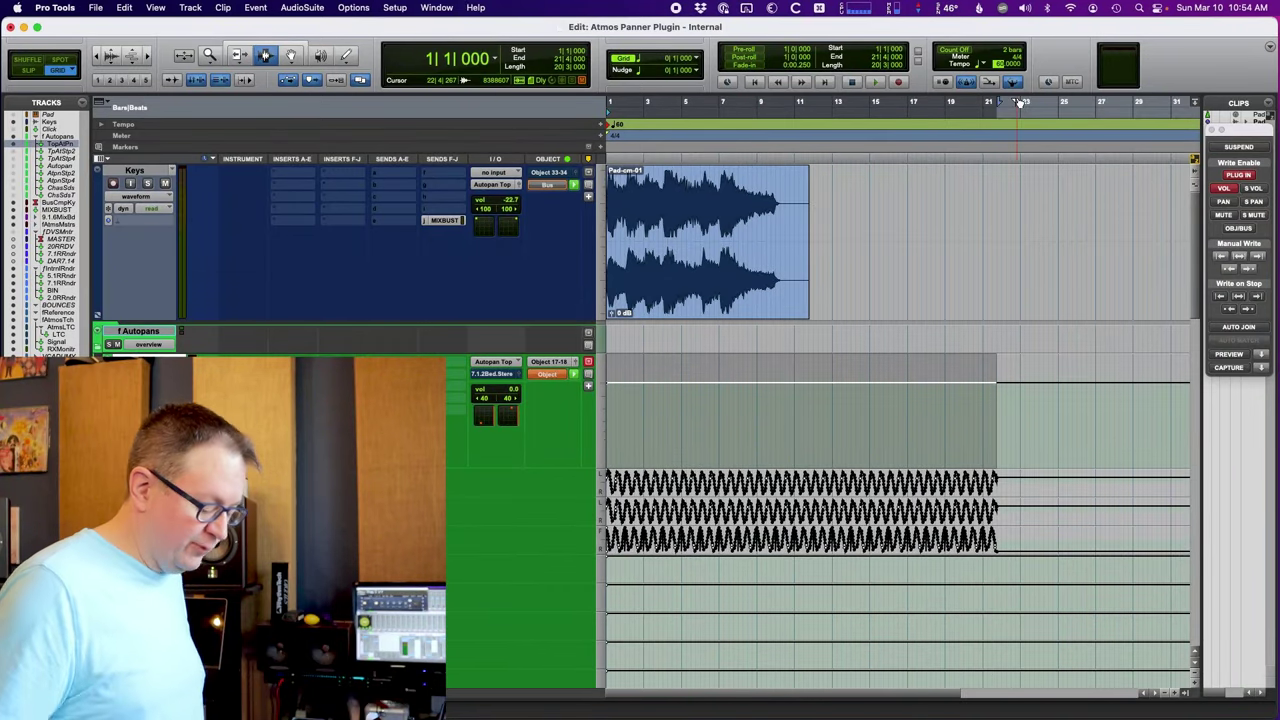
pyautogui.press('super+bracketleft')
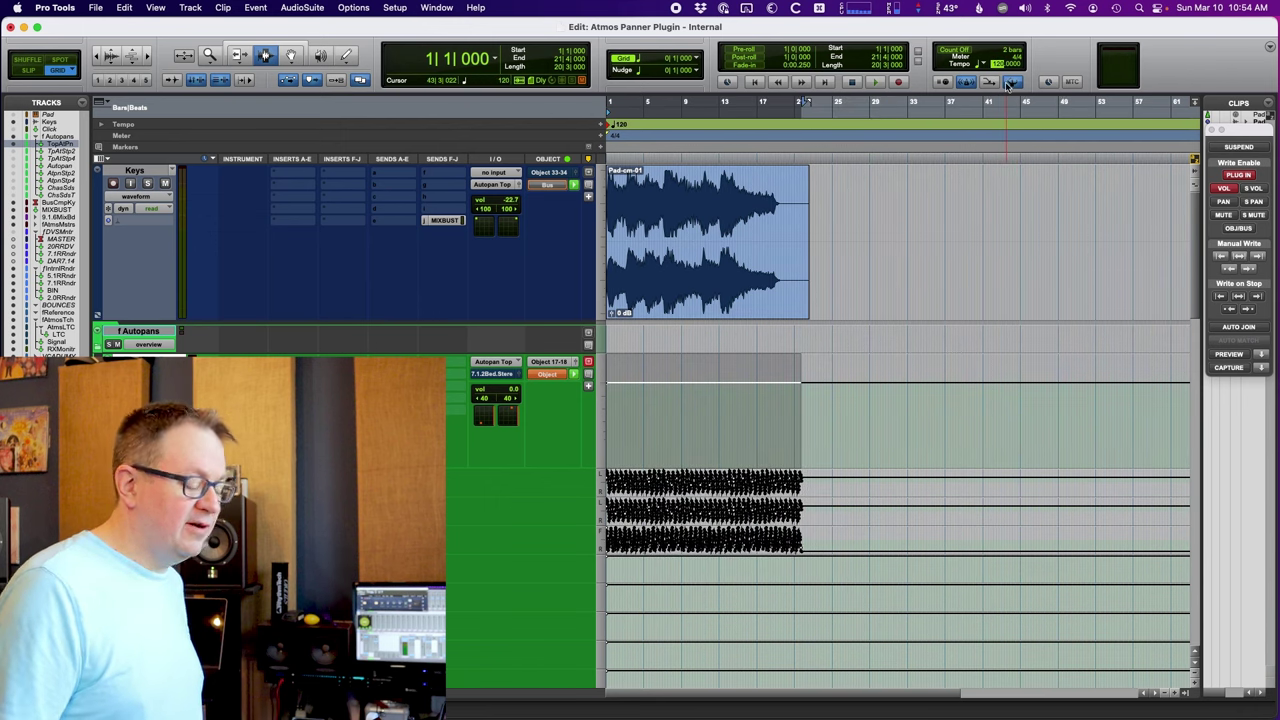
pyautogui.press('super+bracketright')
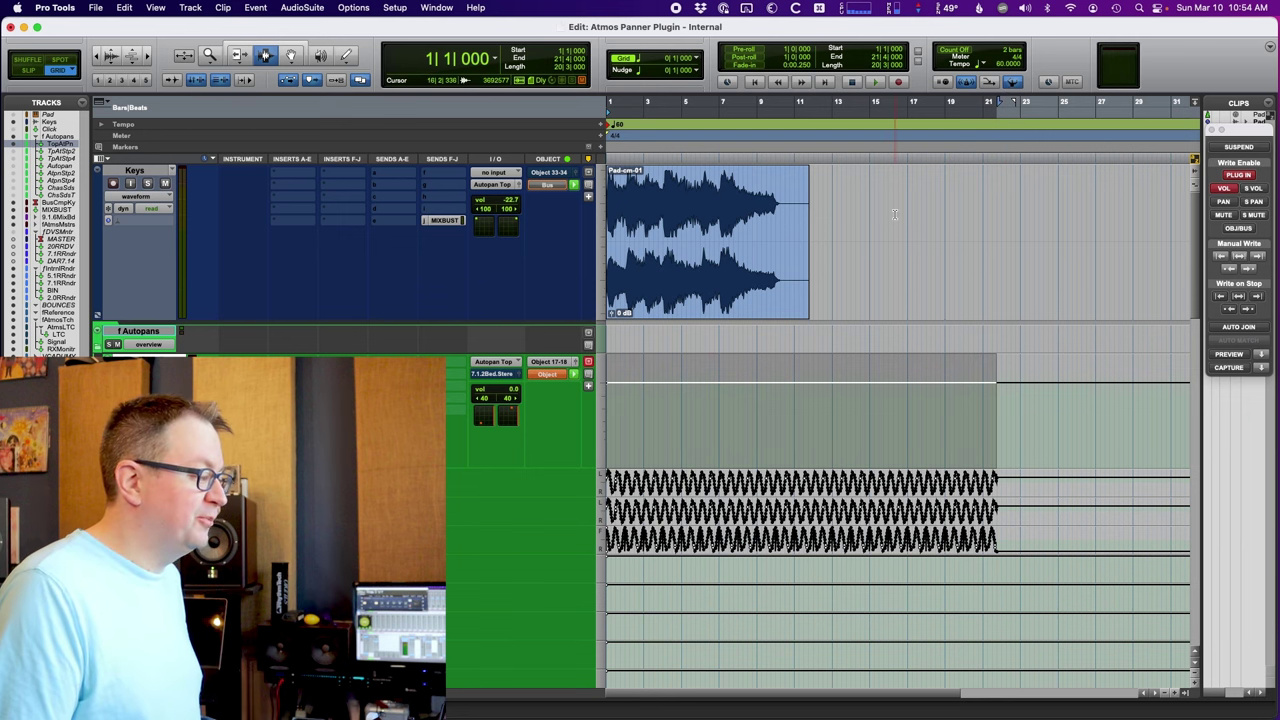
# Change the session tempo to 240 BPM during playback, then stop.
pyautogui.press('space')
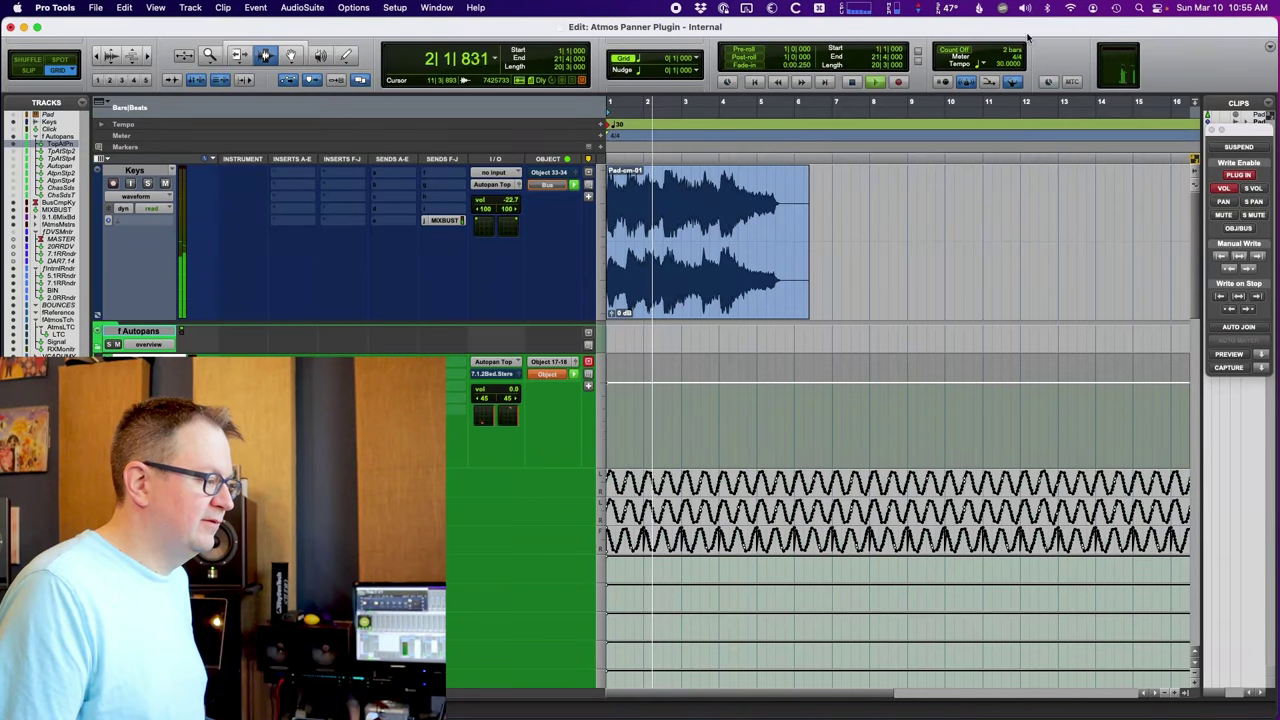
pyautogui.click(1003, 64)
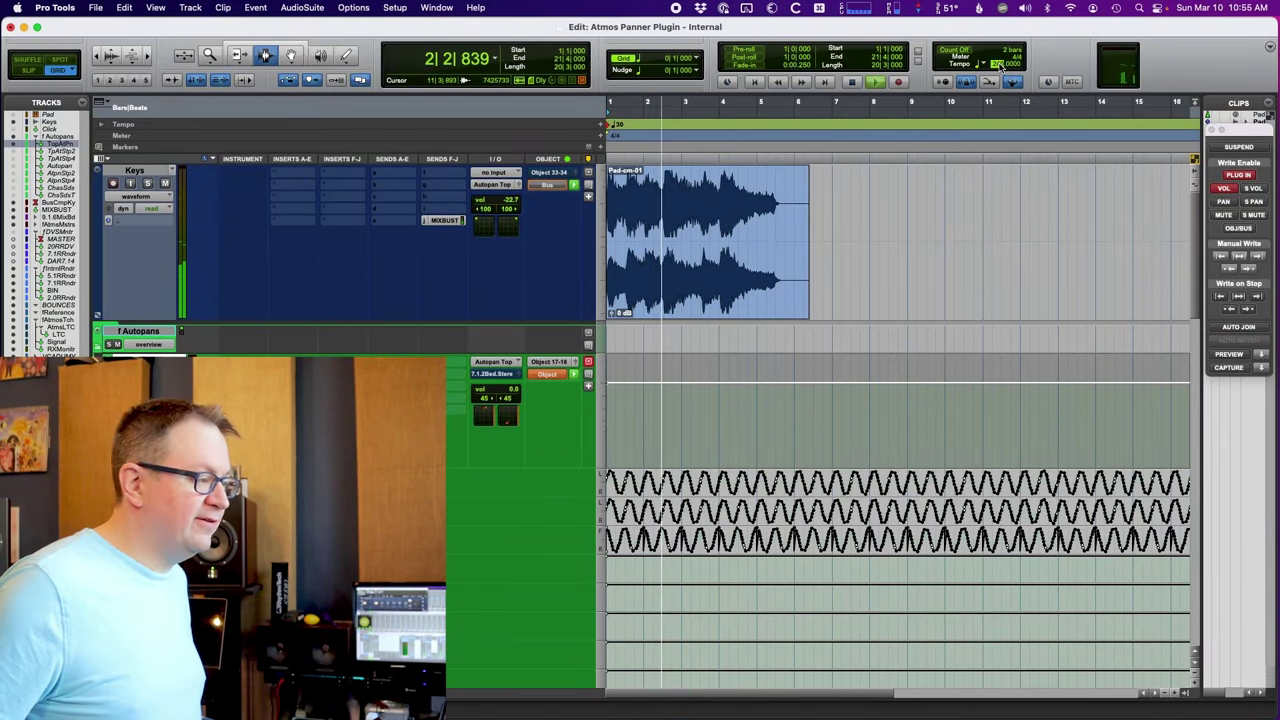
pyautogui.write('240')
pyautogui.press('Return')
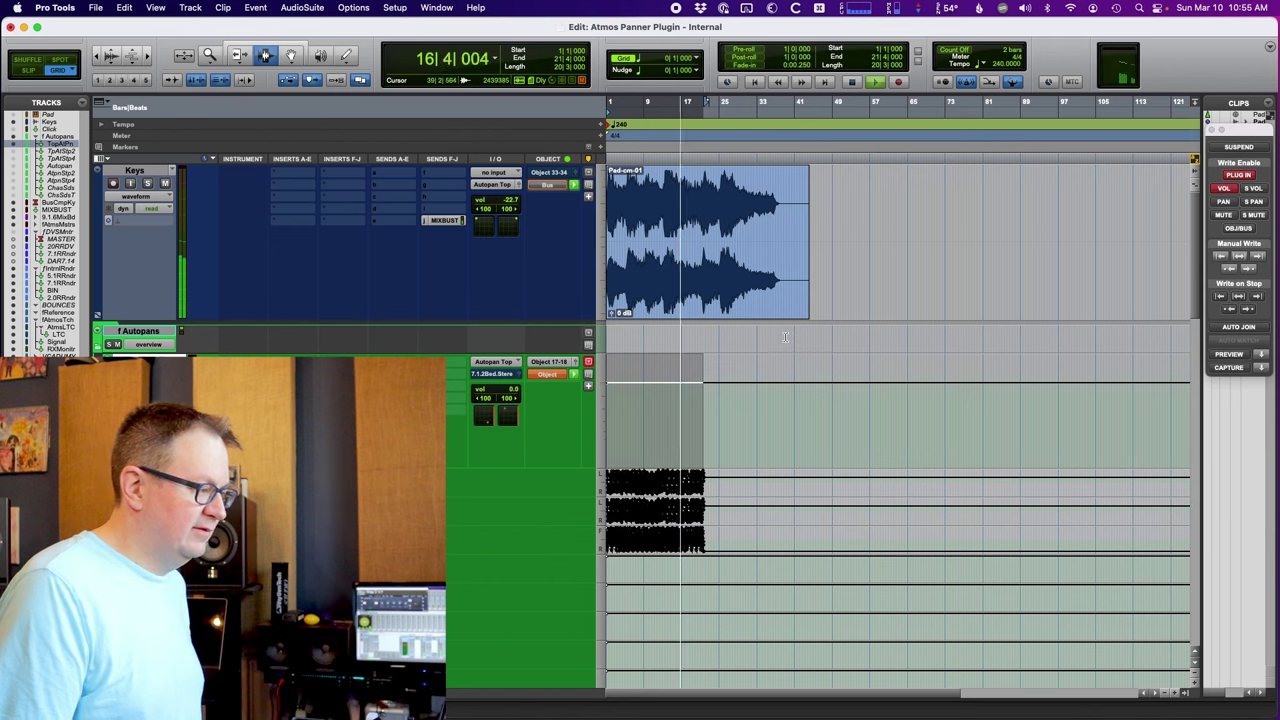
pyautogui.press('space')
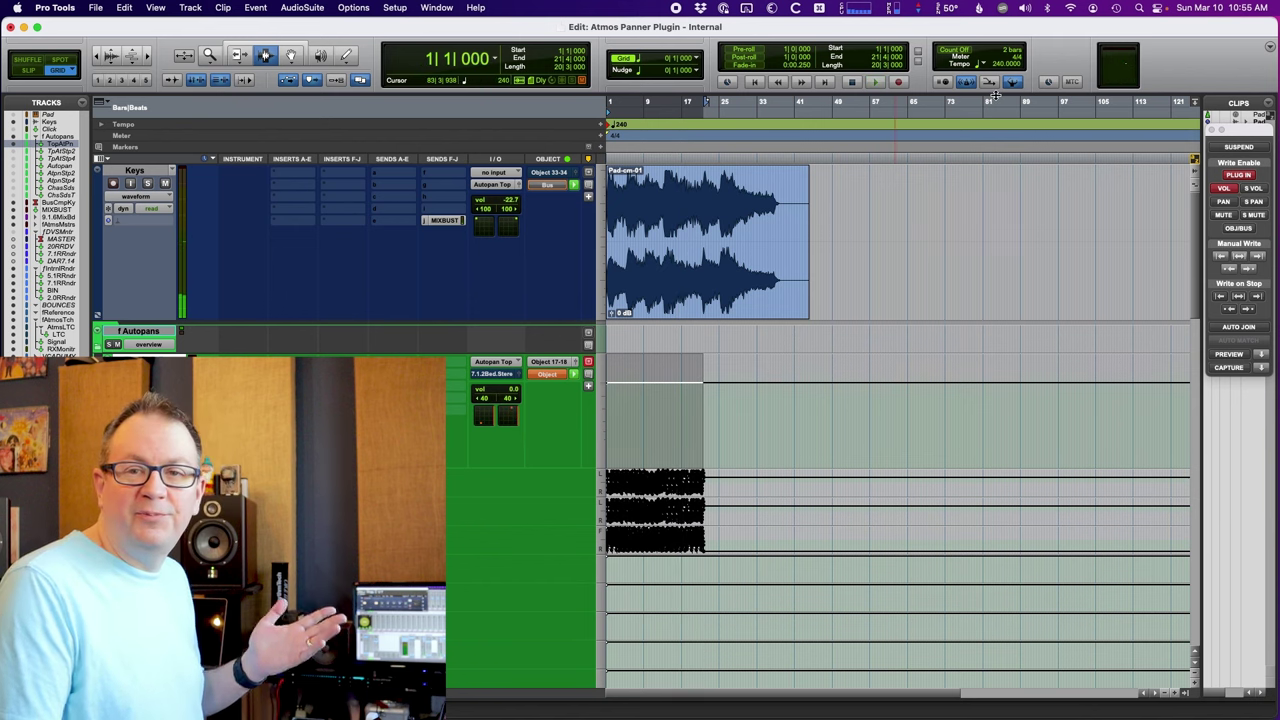